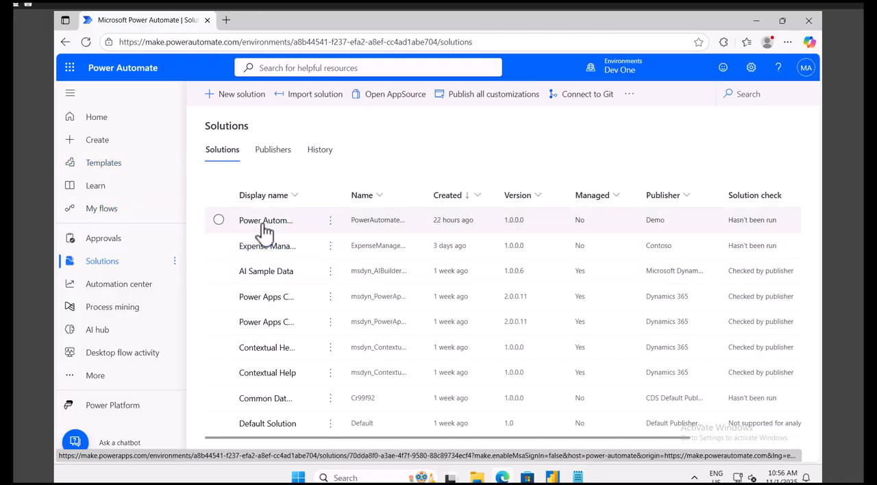
Open the most recently created unmanaged solution and start a new instant cloud flow in it.
left_click(262, 221)
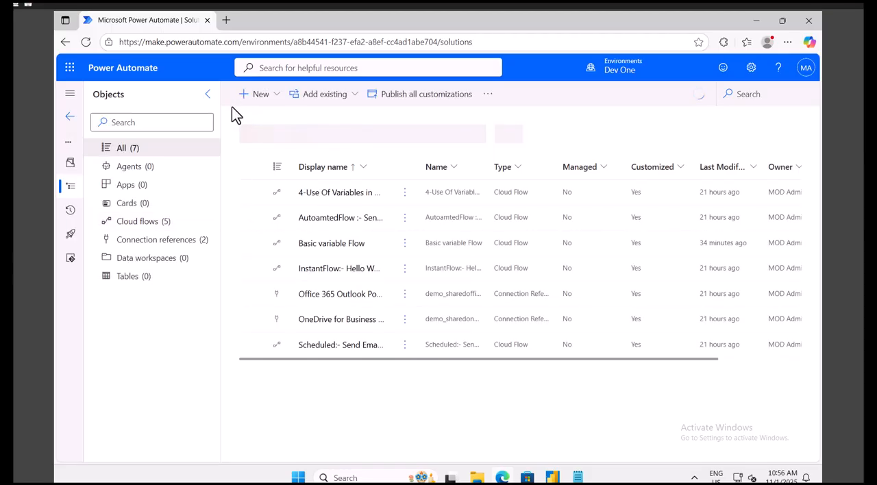
left_click(272, 98)
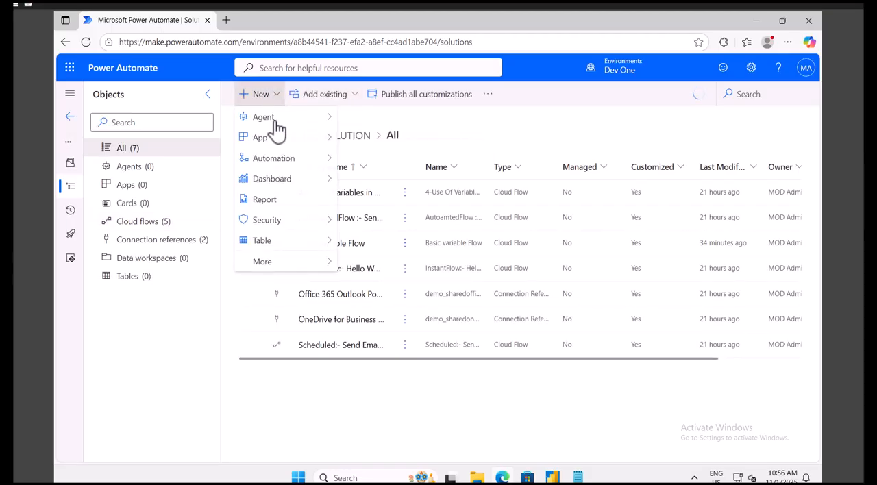
mouse_move(296, 160)
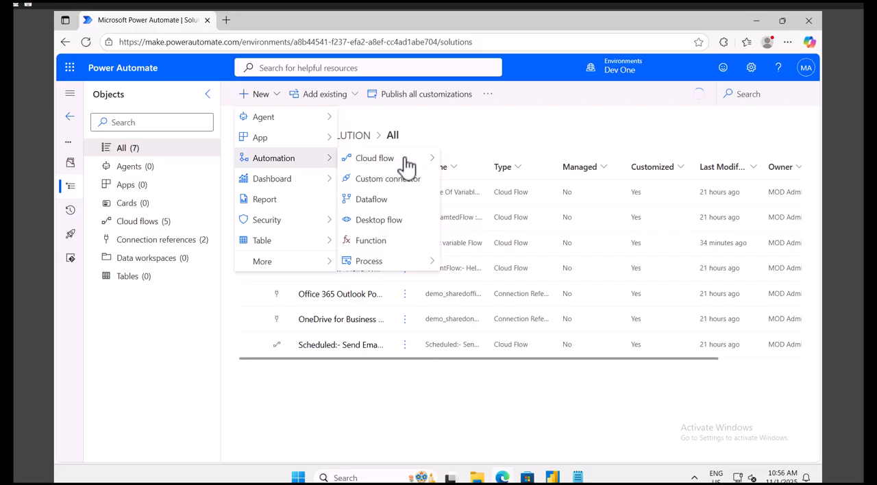
mouse_move(407, 166)
left_click(471, 182)
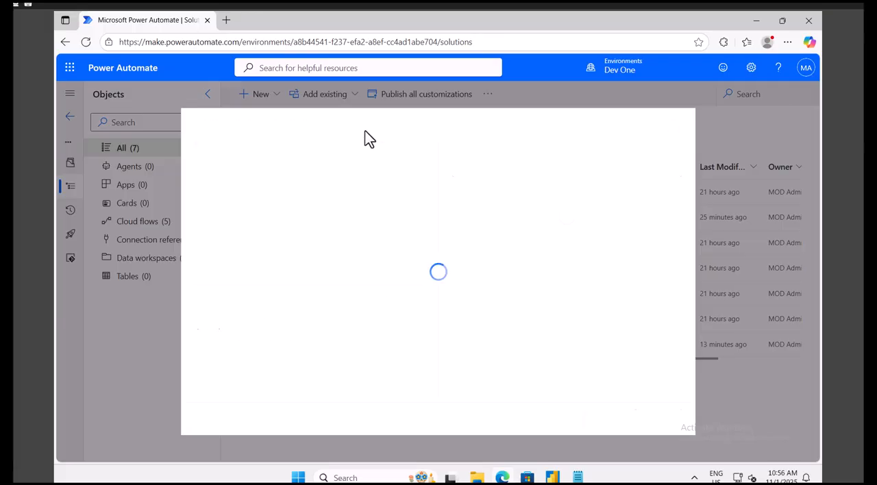
Create the instant flow named Day4_ObjectDataType with the Manually trigger a flow trigger.
left_click(476, 167)
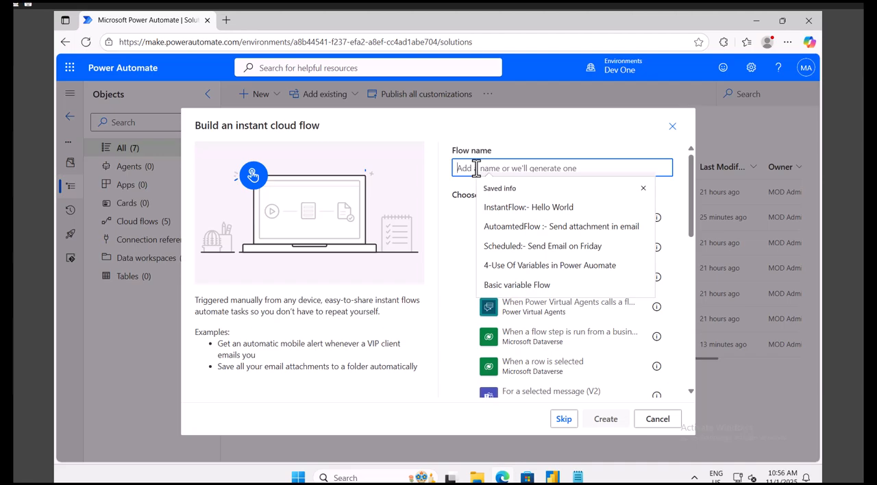
type("DAy")
key("BackSpace")
type("ay")
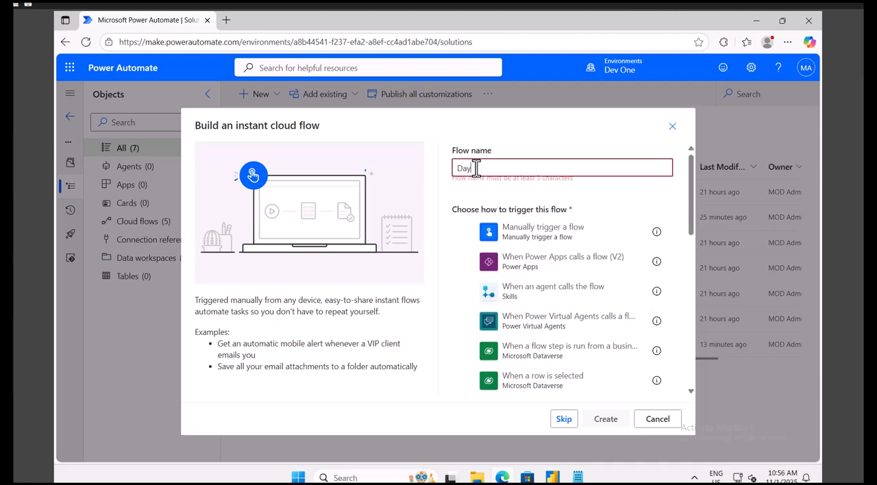
type("4")
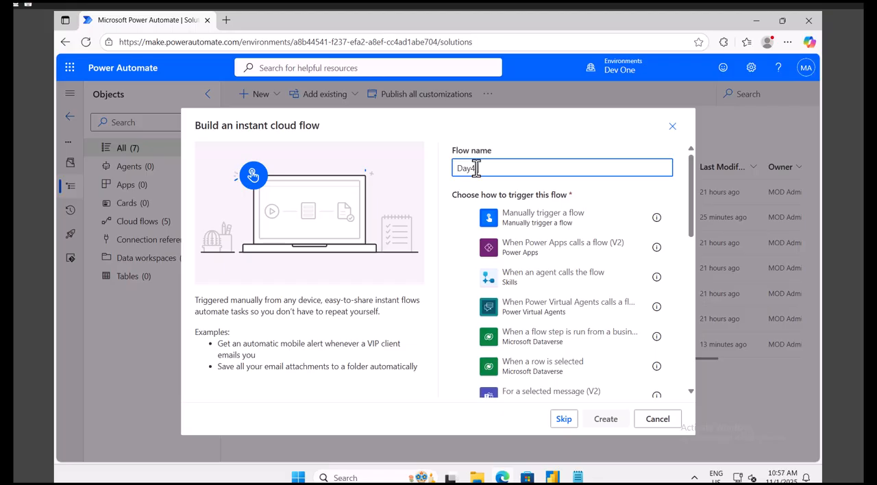
type(" ObjectD")
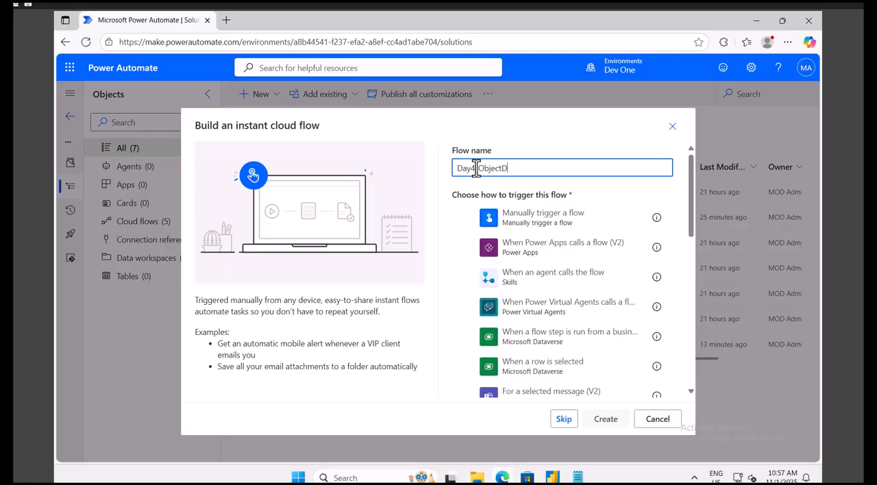
type("AtataType")
left_click(532, 228)
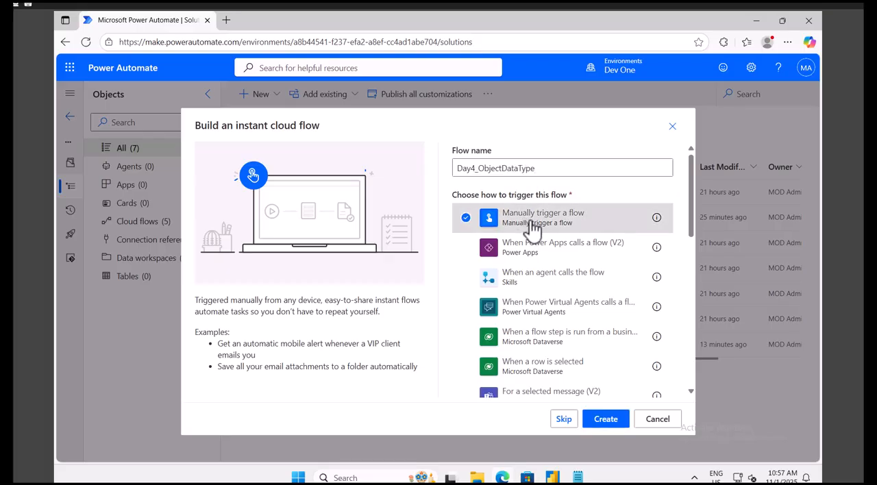
left_click(606, 423)
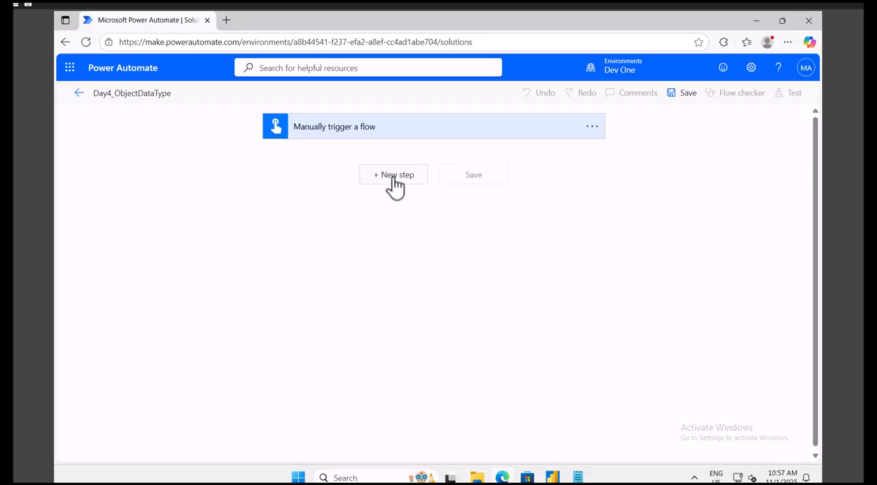
Add an Initialize variable action below the manual trigger.
left_click(401, 182)
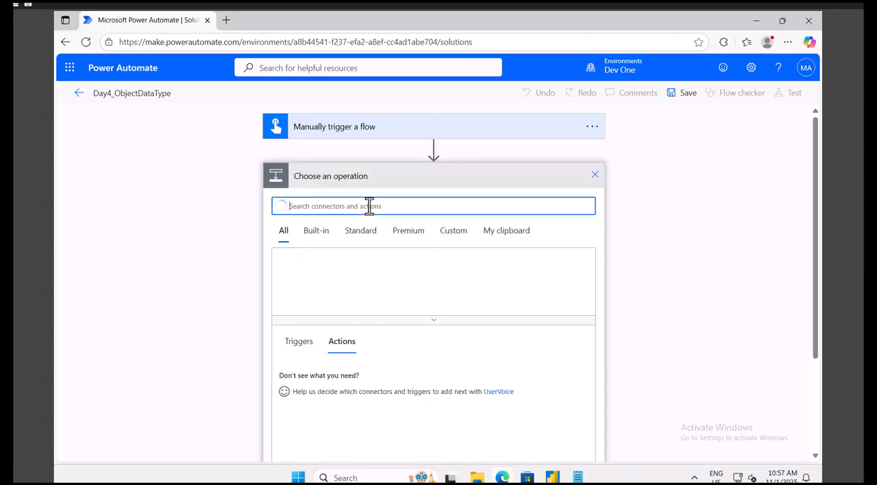
type("variable")
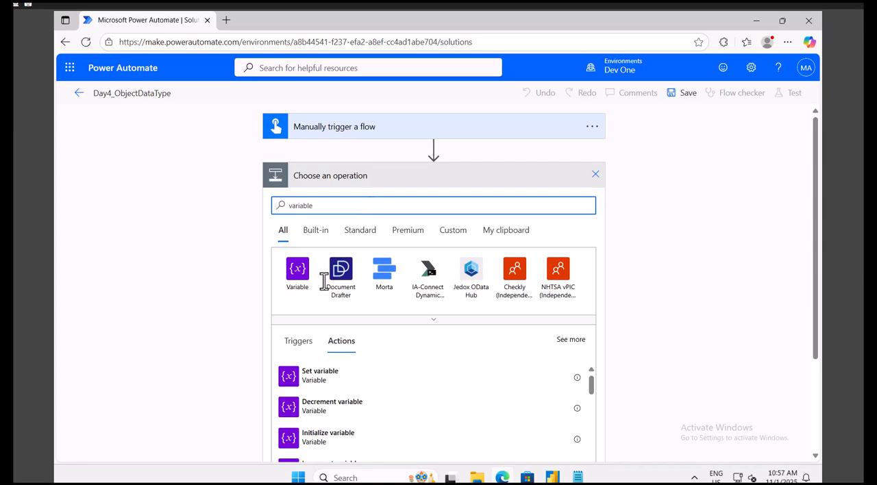
scroll(330, 336, "down", 2)
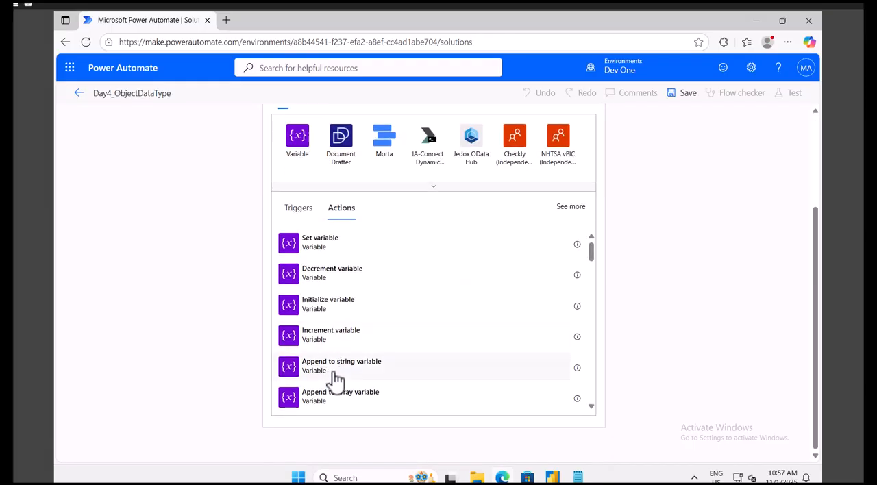
left_click(333, 311)
Name the variable varObject, set its type to Object, and activate its initial value for entry.
left_click(379, 202)
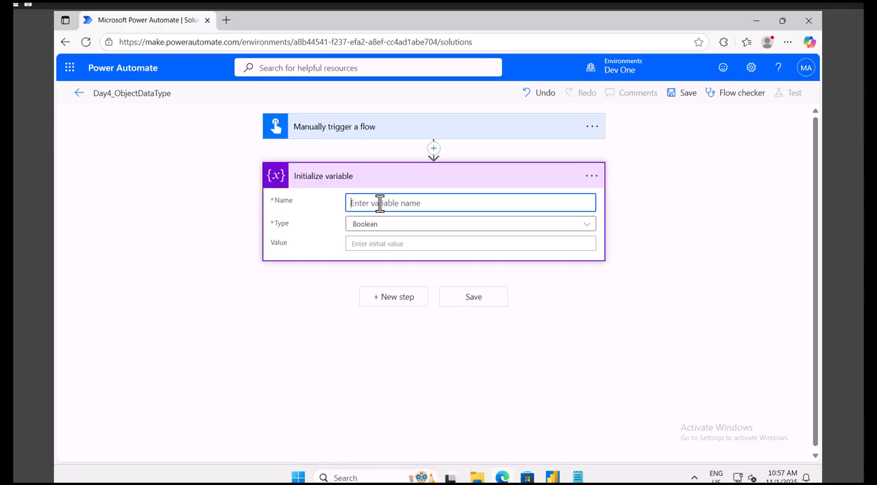
type("varObject")
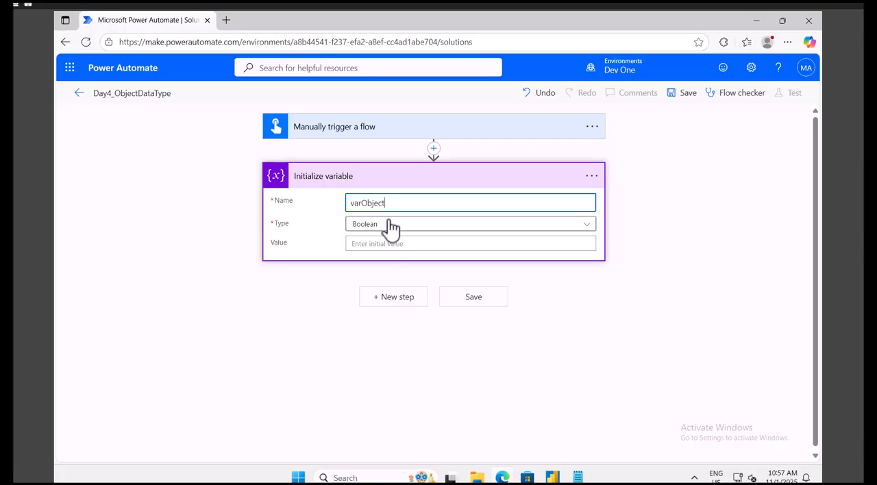
left_click(391, 227)
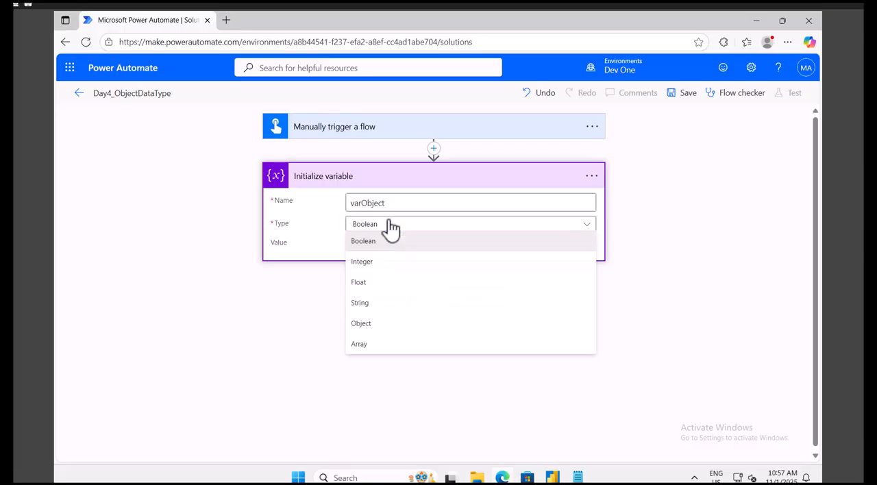
left_click(367, 329)
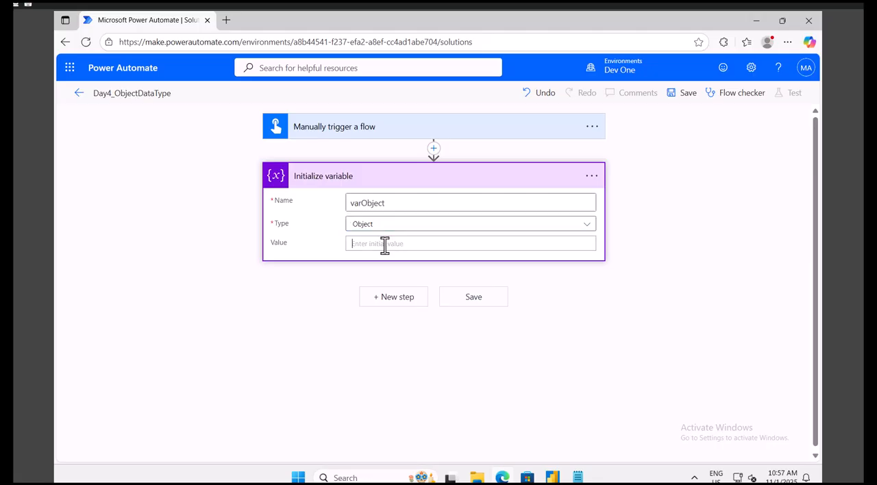
left_click(384, 244)
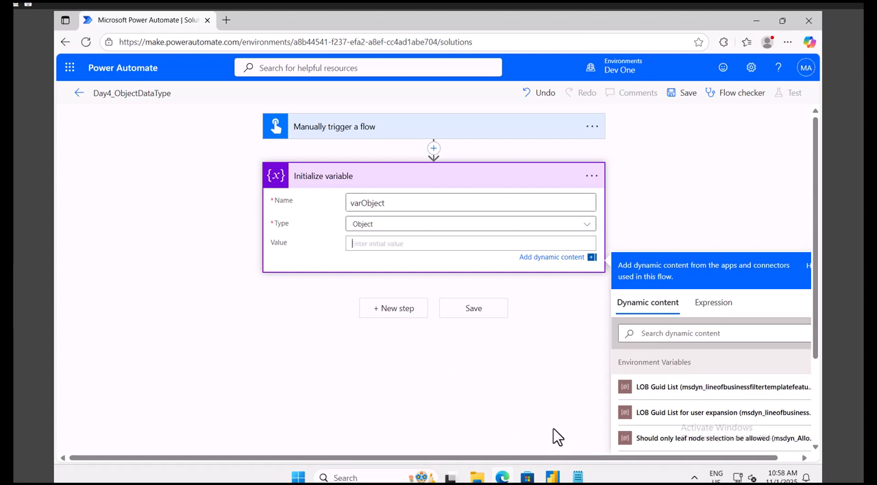
Switch to Notepad, write an opening and a closing curly brace on separate lines, and close the window.
left_click(579, 478)
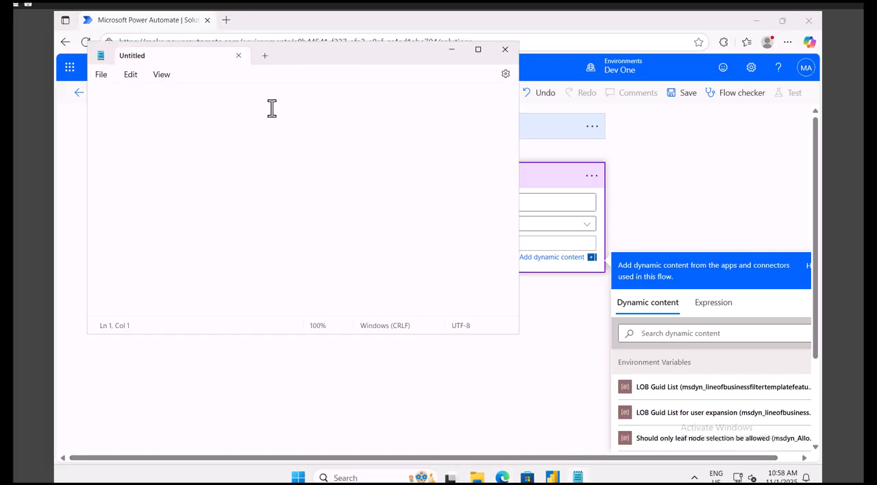
type("{")
key("Return")
type("}")
key("Return")
left_click(504, 49)
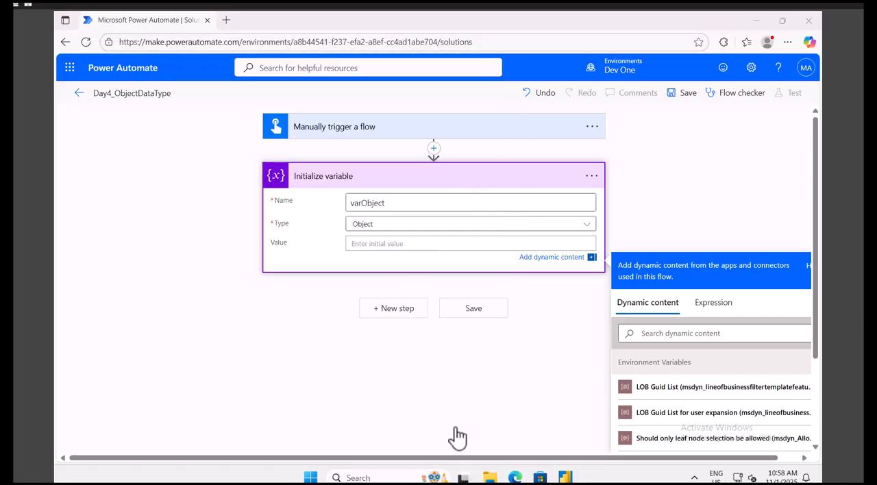
left_click(309, 477)
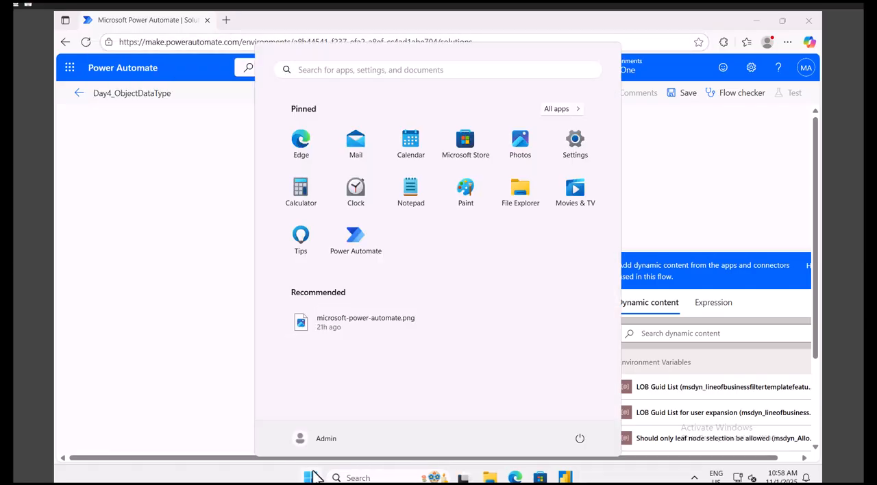
type("notep")
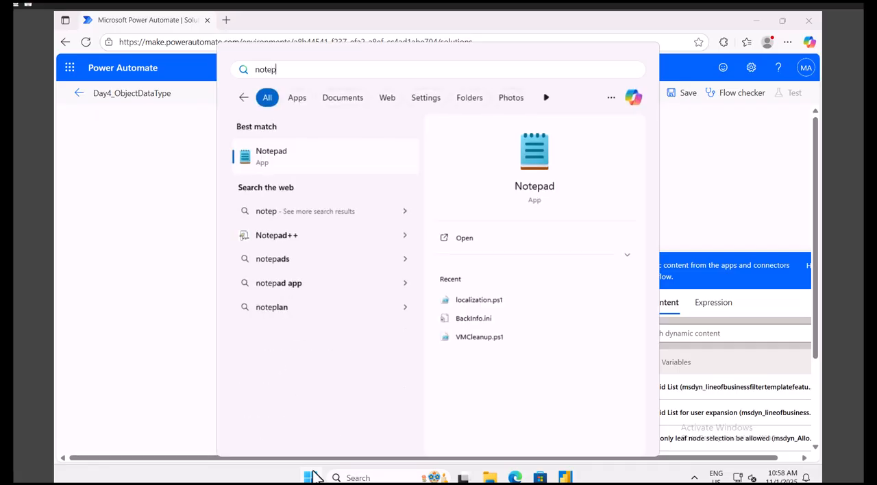
left_click(300, 235)
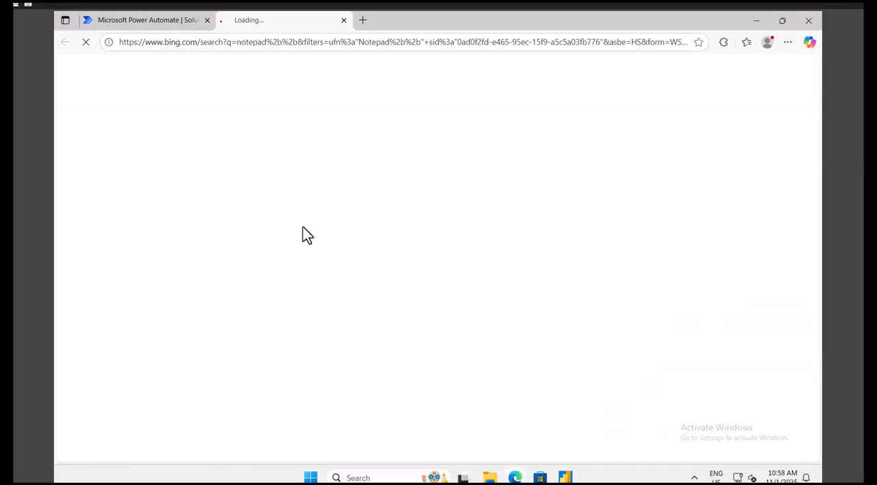
left_click(343, 21)
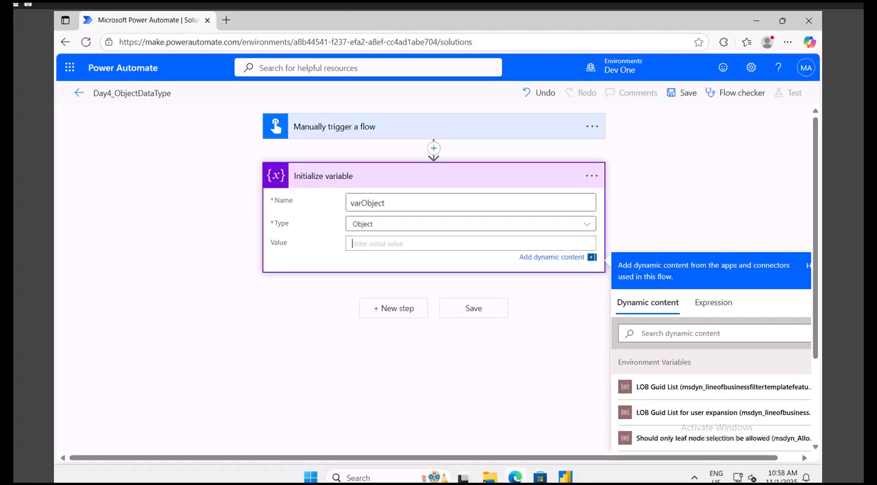
Reopen Notepad and place the cursor on the empty line between the two curly braces.
left_click(311, 477)
type("notepad")
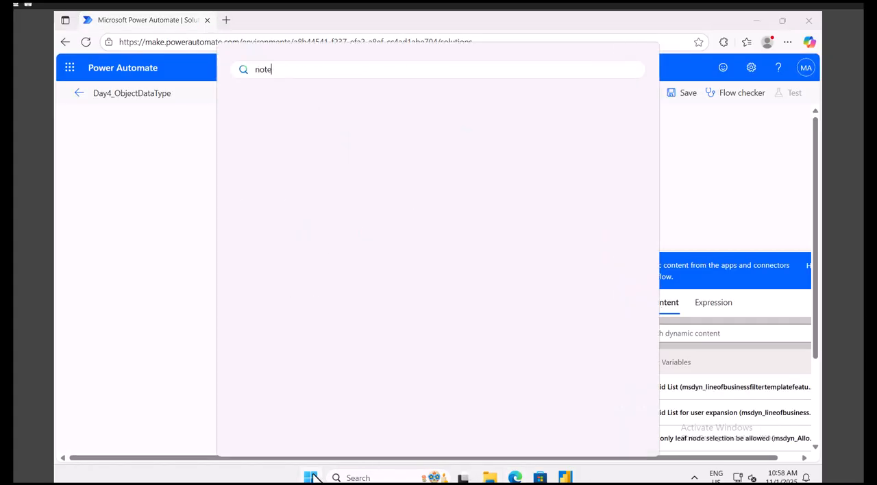
key("Escape")
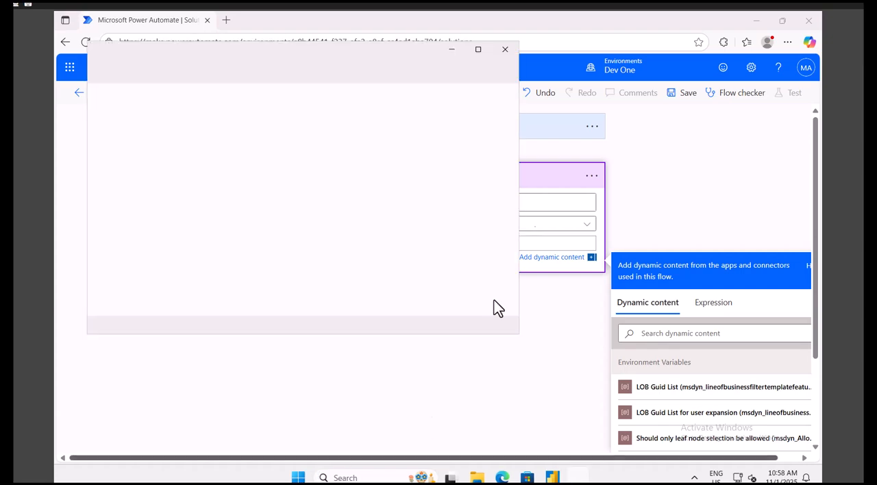
left_click(334, 132)
left_click(115, 109)
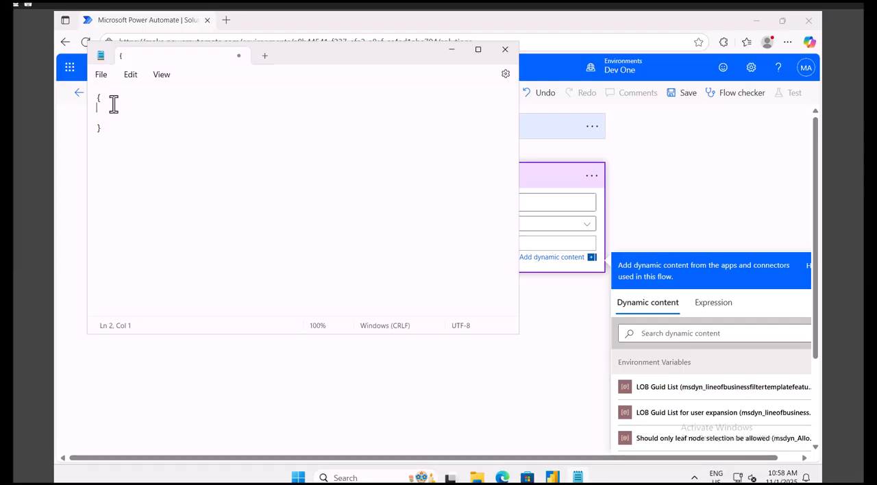
Write the pairs "name":"abcName" and "Age":30 on separate lines between the braces, separated by a comma.
key("BackSpace")
key("BackSpace")
key("Return")
type("\"name\":\"abcName\",")
key("Return")
type("\"Age\":30")
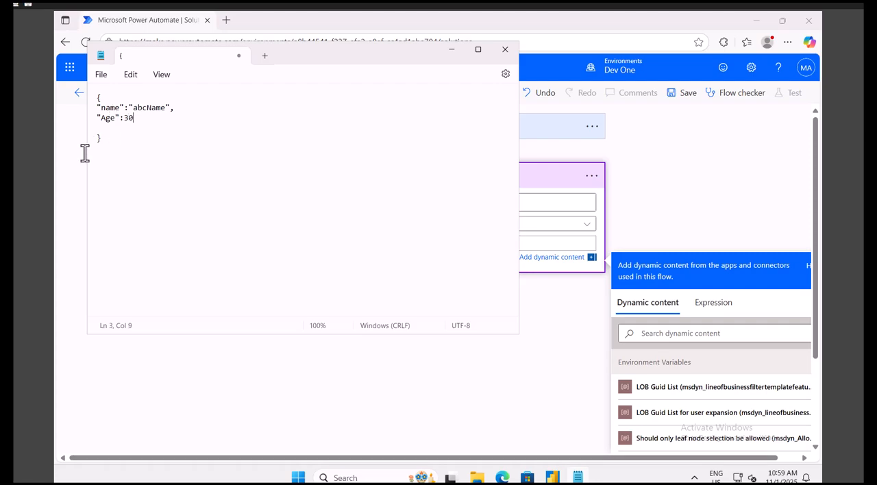
Copy the whole JSON object from Notepad into the initial value of varObject in Power Automate.
left_click_drag(113, 137, 95, 100)
key("ctrl+c")
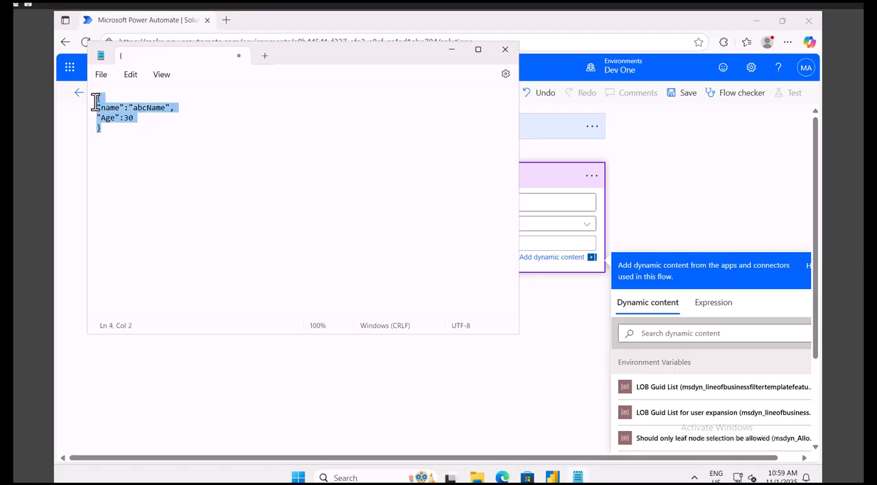
left_click(698, 173)
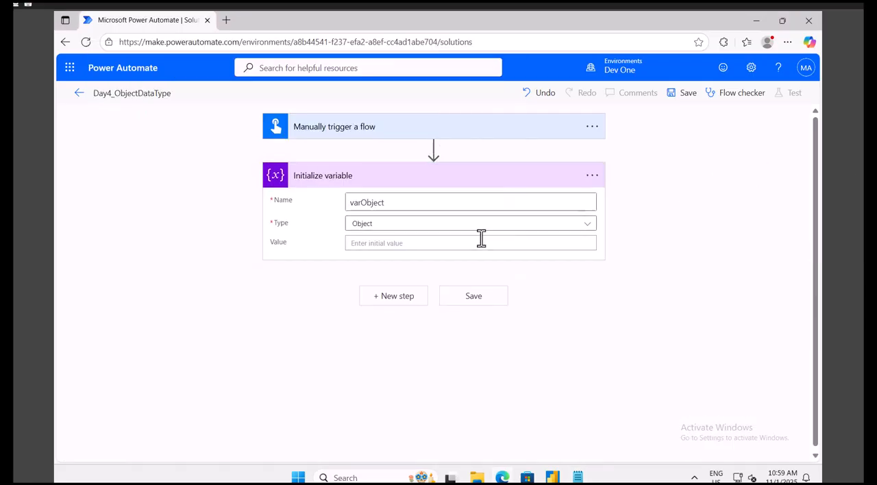
left_click(446, 244)
key("ctrl+v")
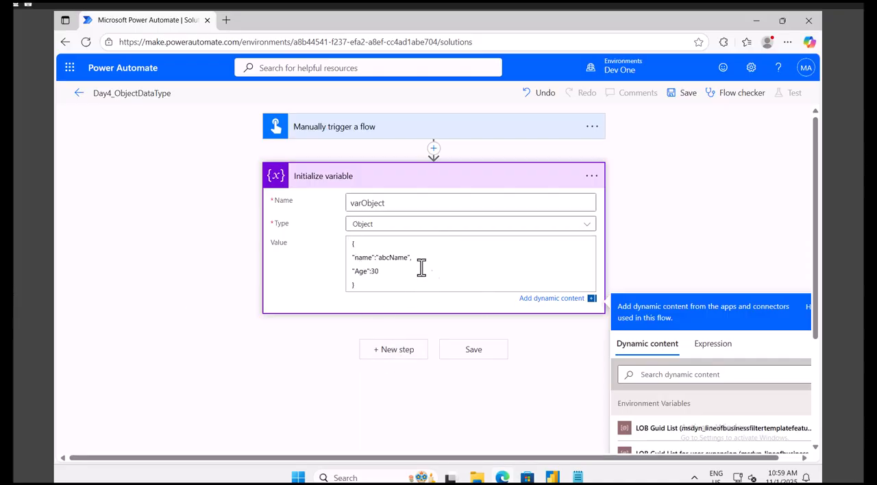
double_click(363, 257)
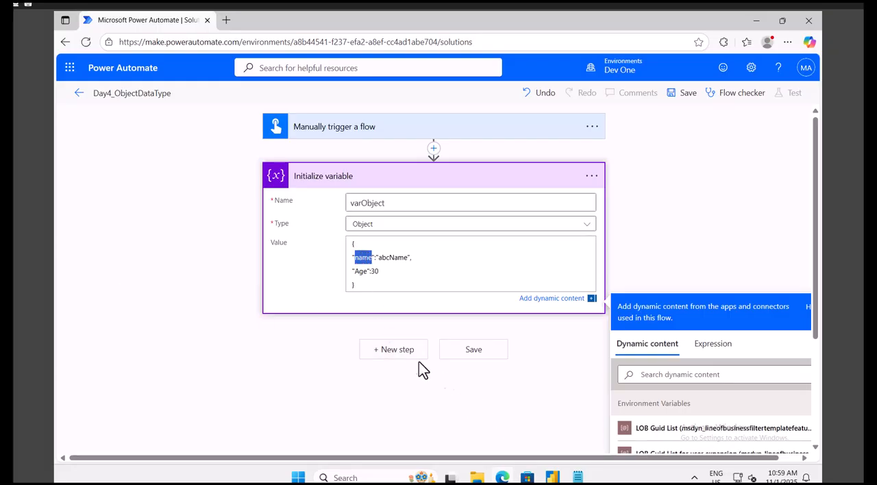
Add a Compose data operation after the Initialize variable action and activate its Inputs for entry.
left_click(397, 350)
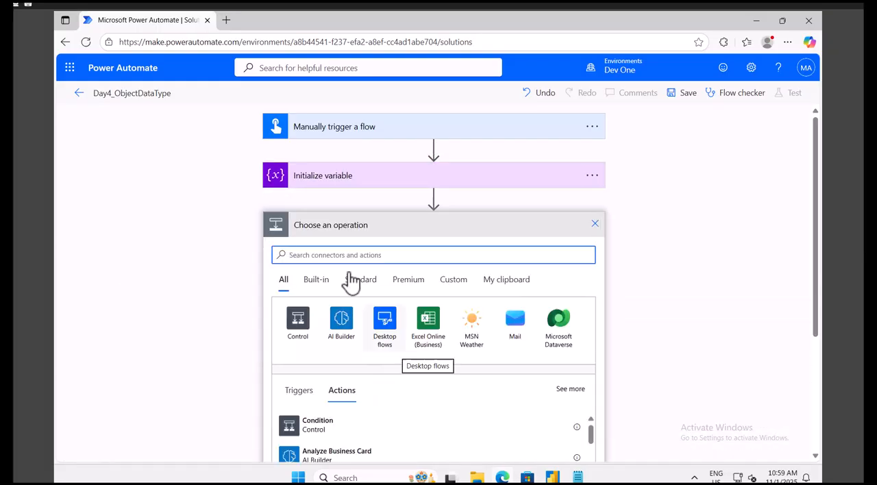
type("compose")
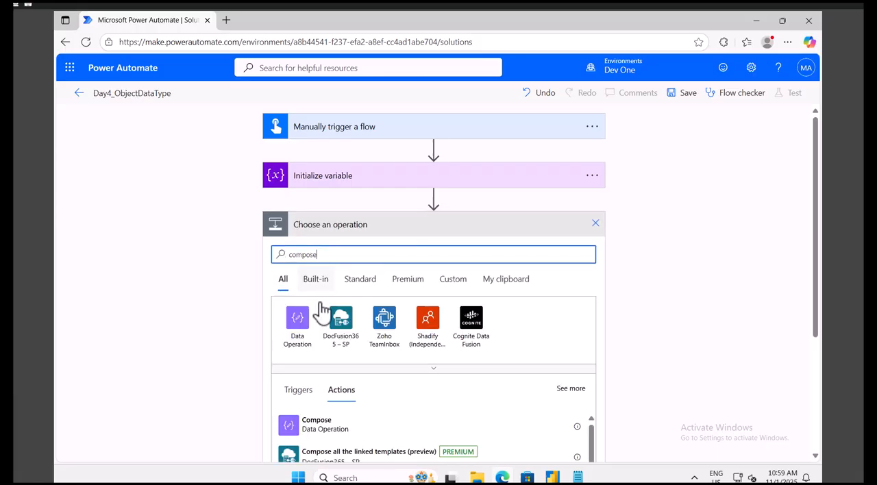
left_click(331, 419)
left_click(385, 250)
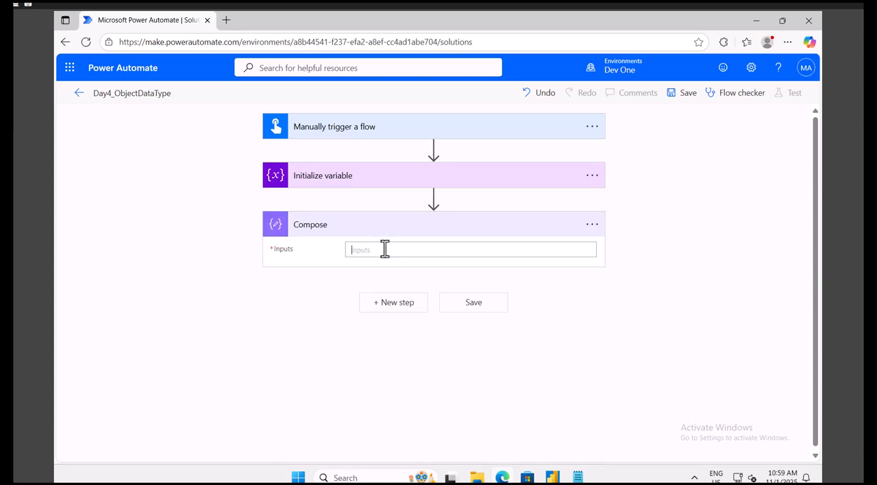
Check the "name" key of the JSON object in Notepad and return to the flow in Power Automate.
left_click(578, 477)
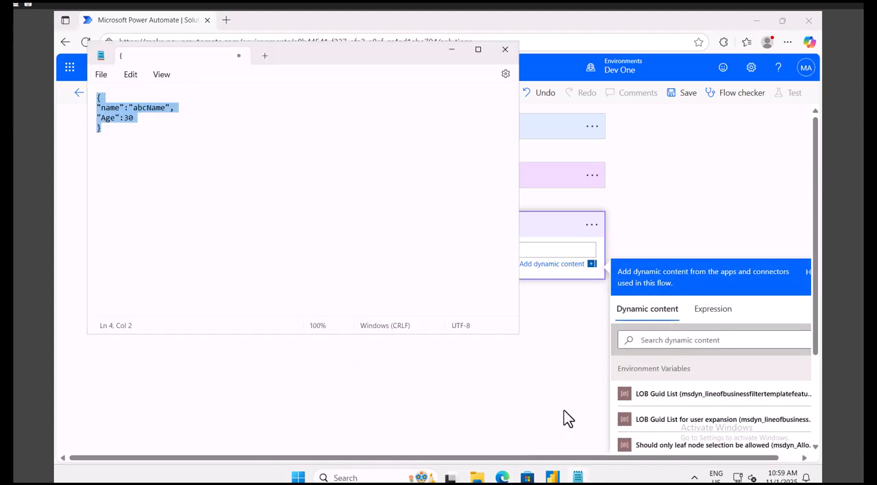
double_click(111, 107)
left_click(644, 155)
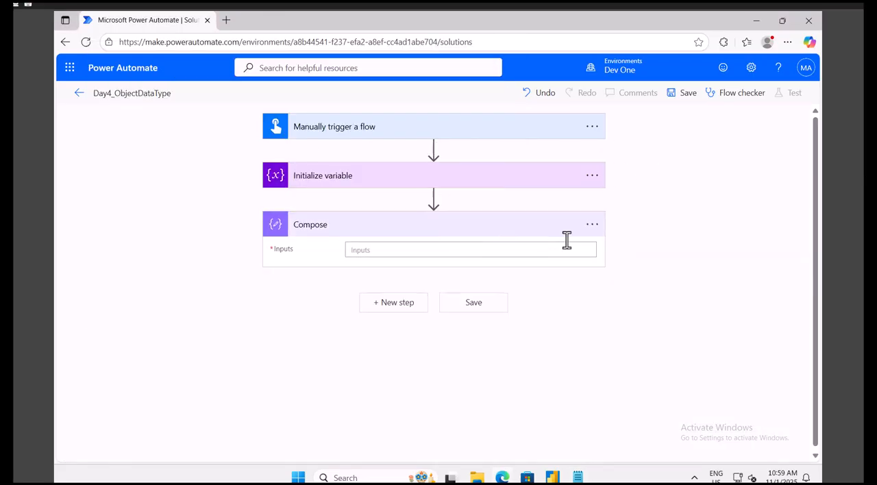
Begin a variables() expression for the Compose Inputs and show the available dynamic content for its argument.
left_click(527, 248)
left_click(711, 310)
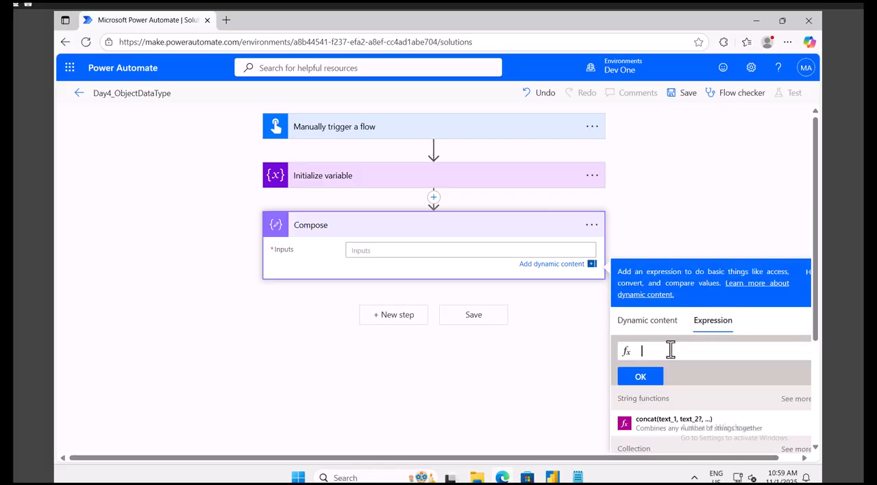
type("variables(")
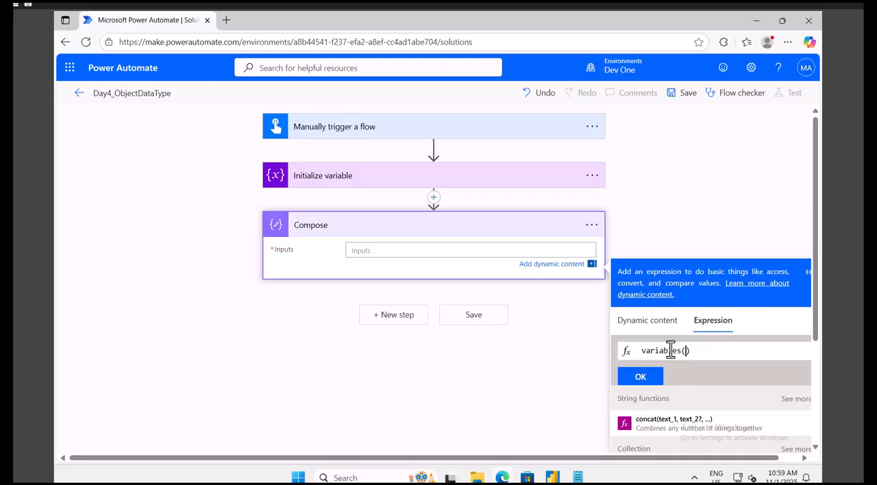
left_click(626, 321)
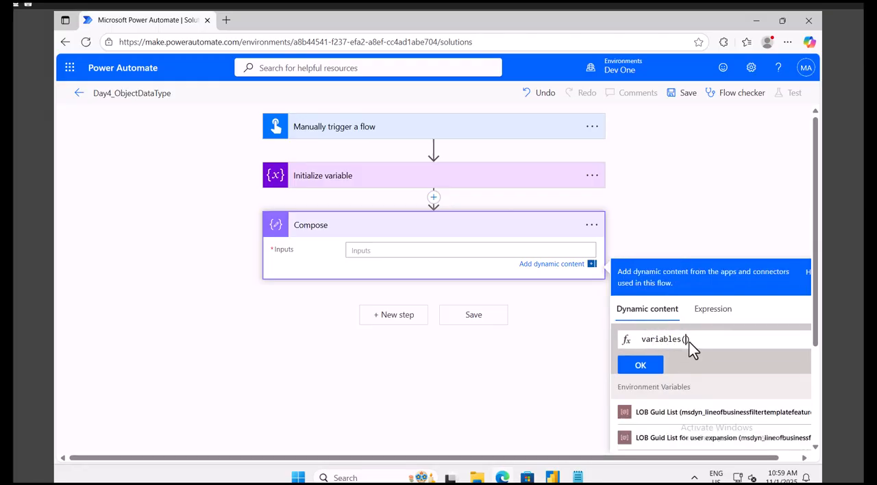
type("var")
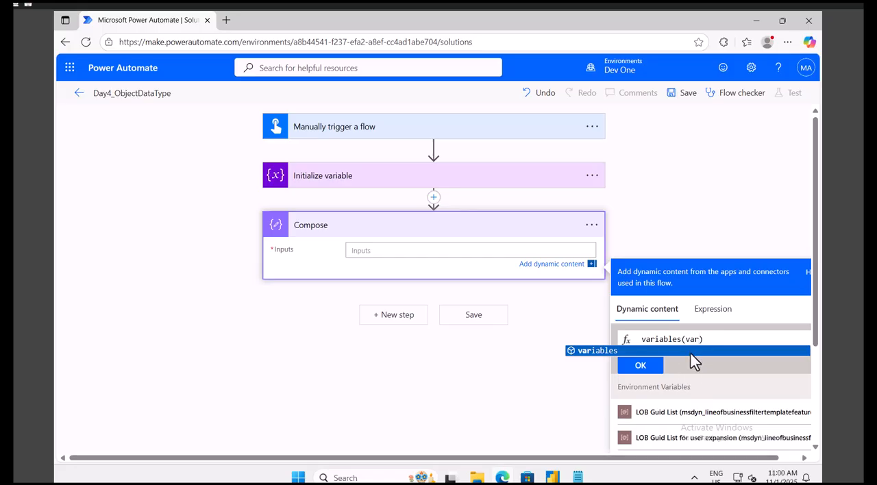
key("BackSpace")
key("BackSpace")
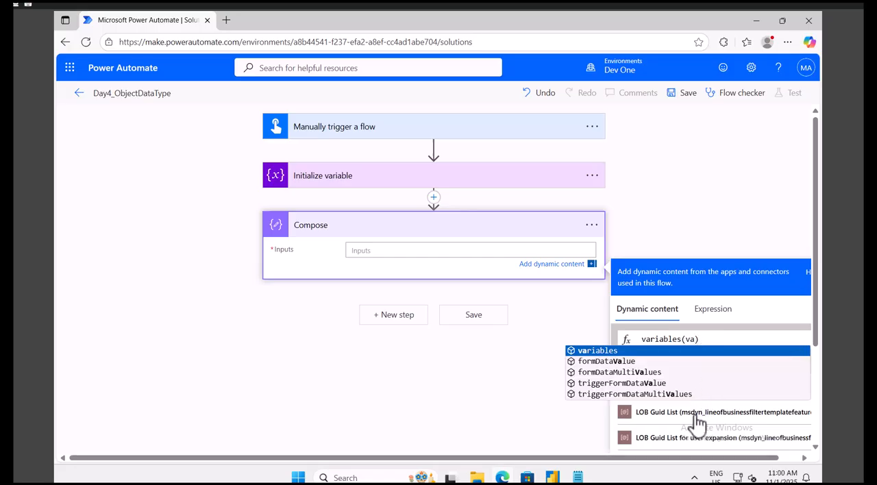
key("BackSpace")
Complete and copy the expression variables(variables('varObject'))?['name'], insert it into the Compose Inputs and save the flow.
scroll(684, 431, "down", 5)
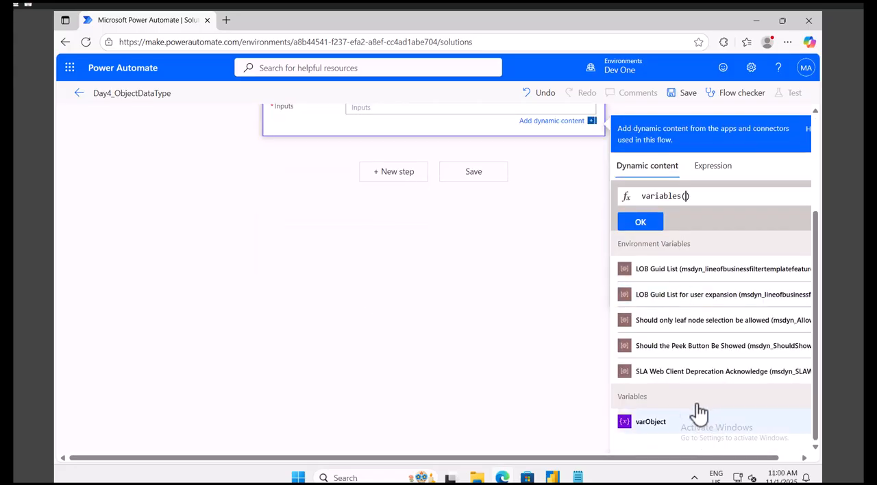
left_click(667, 431)
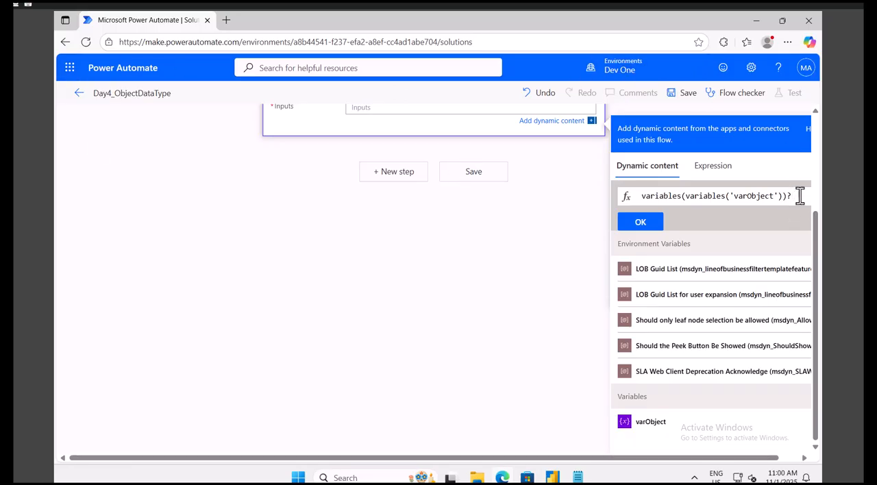
type("'name")
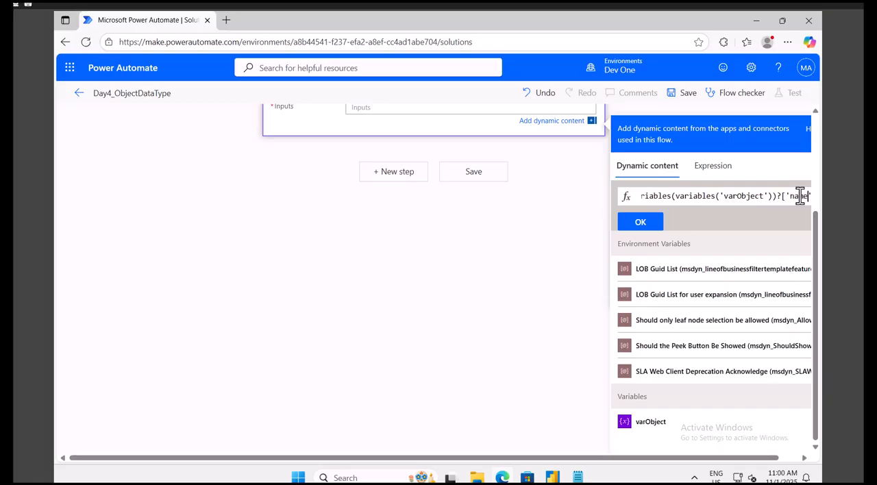
left_click(631, 223)
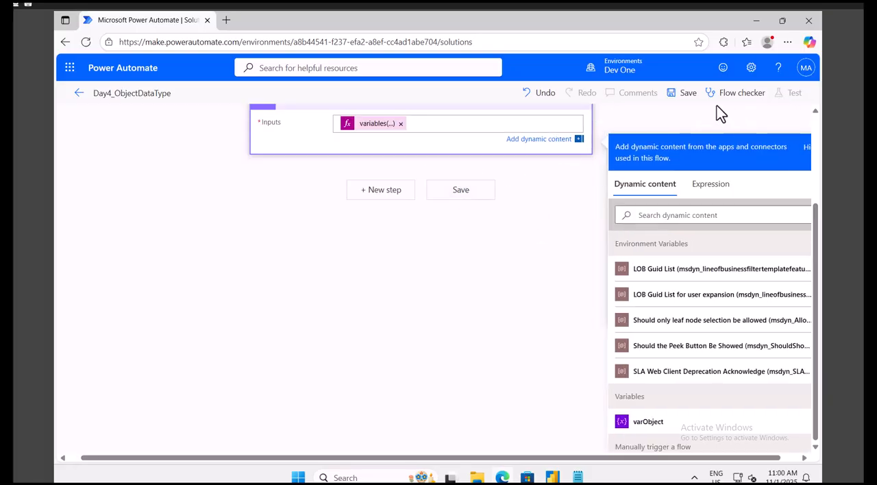
left_click(687, 95)
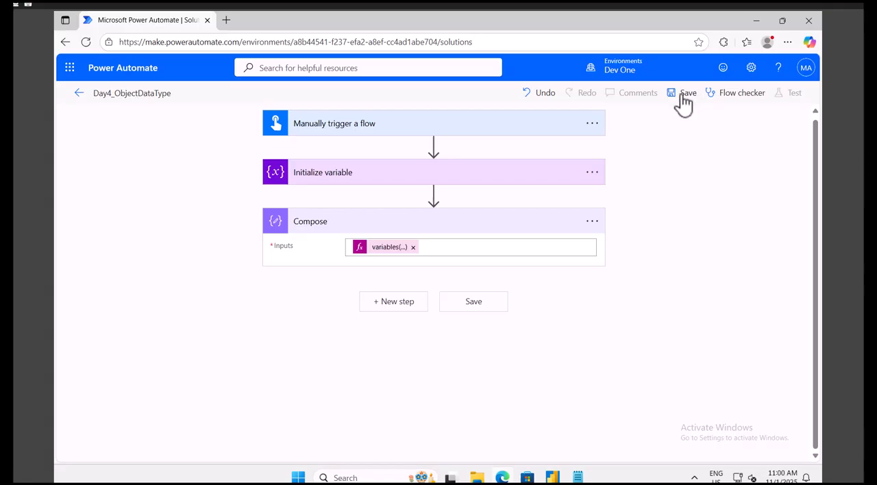
left_click(684, 101)
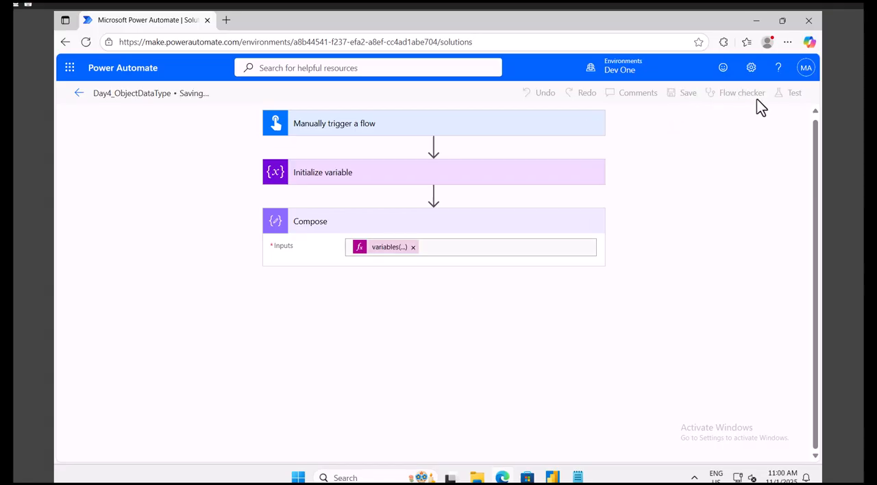
Paste the copied expression on a separate line below the JSON object in Notepad and return to Power Automate.
left_click(577, 478)
left_click(237, 147)
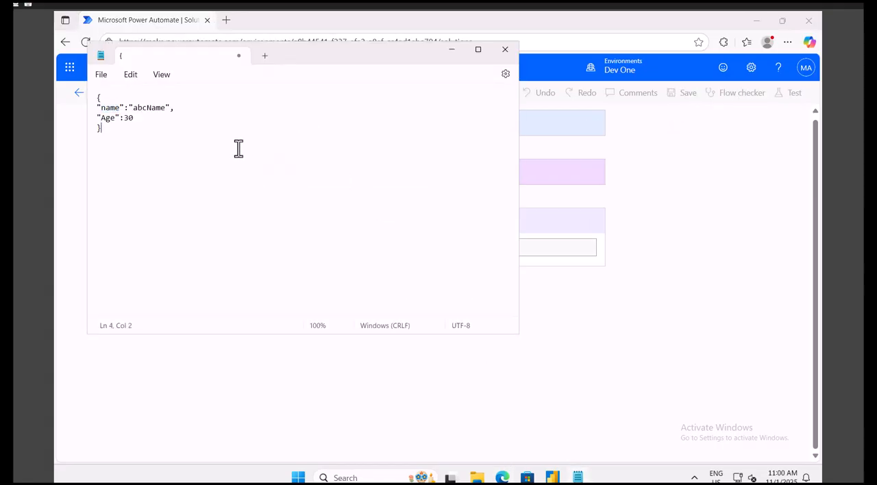
type("variables(variables('varObject'))?['name']")
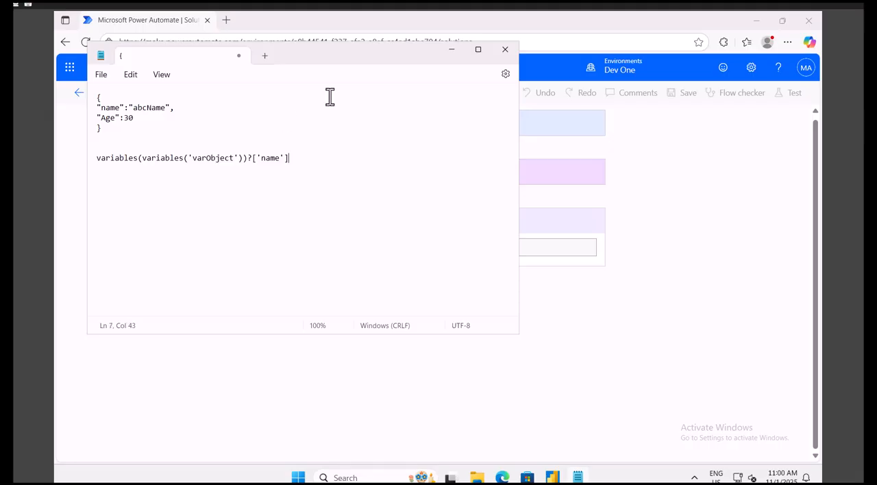
left_click(722, 192)
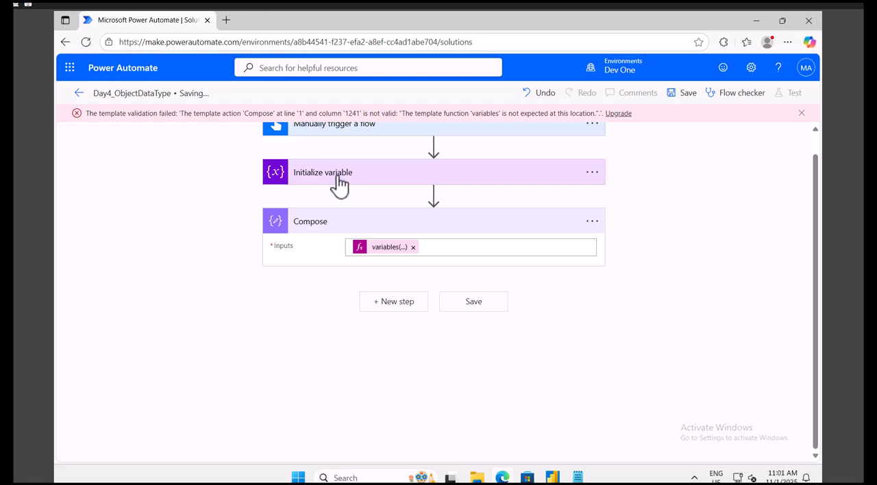
Open the Compose expression for editing and correct its copy in Notepad to variables('varObject')?['name'], removing the outer variables( and extra parenthesis.
left_click(390, 247)
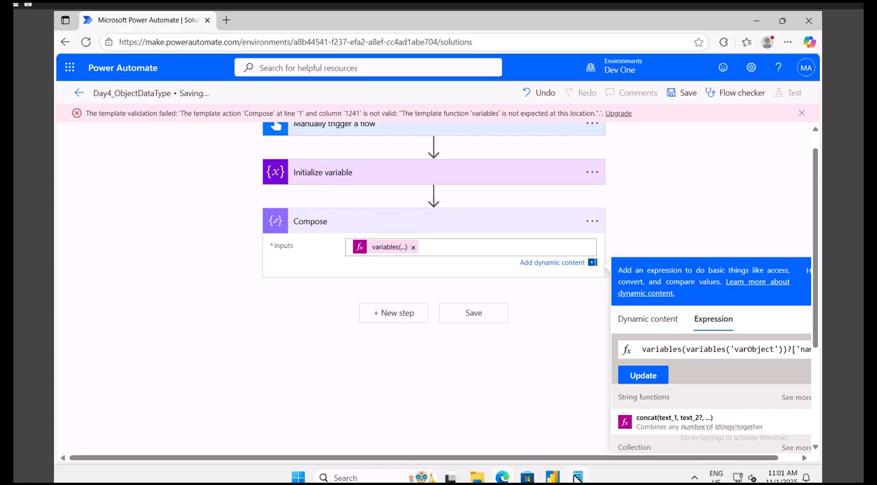
left_click(579, 474)
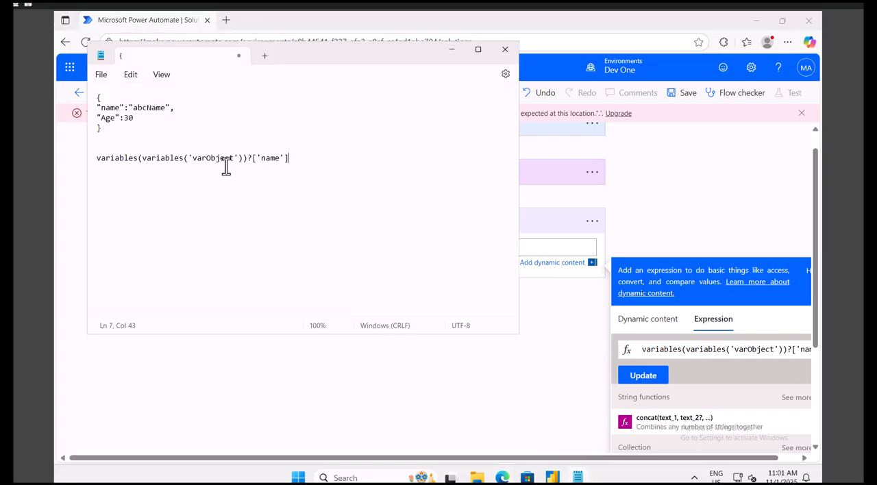
left_click_drag(140, 158, 92, 158)
key("Delete")
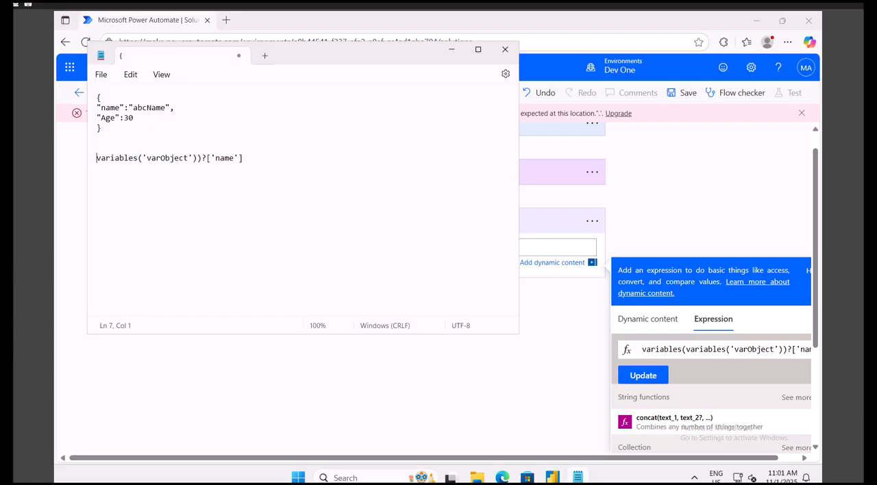
left_click(196, 158)
key("Delete")
Examine how varObject and the 'name' key in the Notepad expression correspond to the keys and values of the JSON object.
left_click_drag(240, 158, 89, 158)
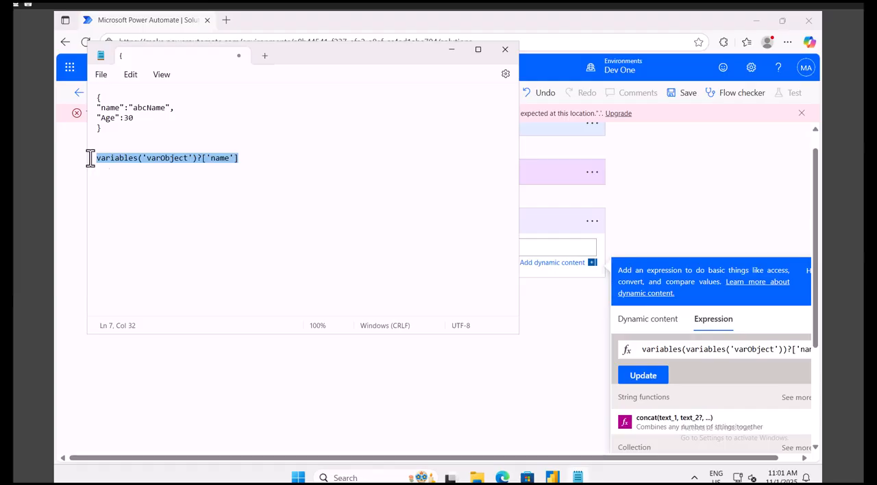
left_click(107, 159)
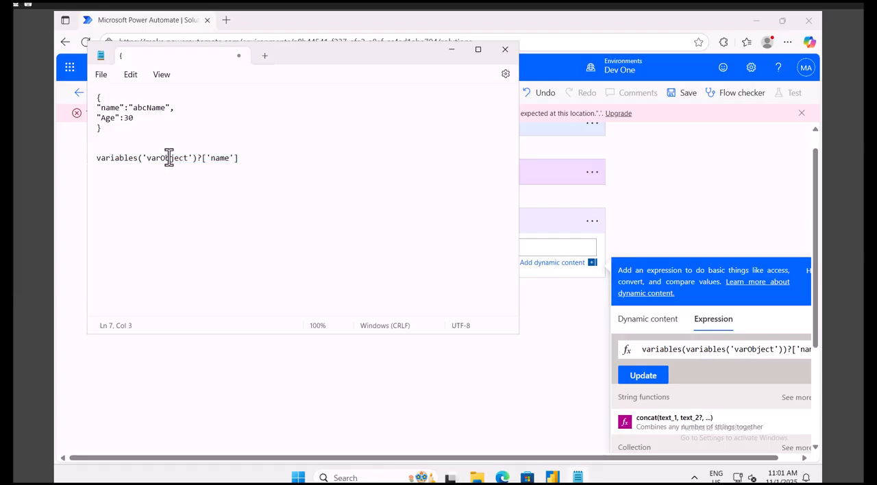
double_click(169, 158)
double_click(109, 107)
double_click(203, 158)
left_click(210, 158)
double_click(110, 108)
double_click(152, 109)
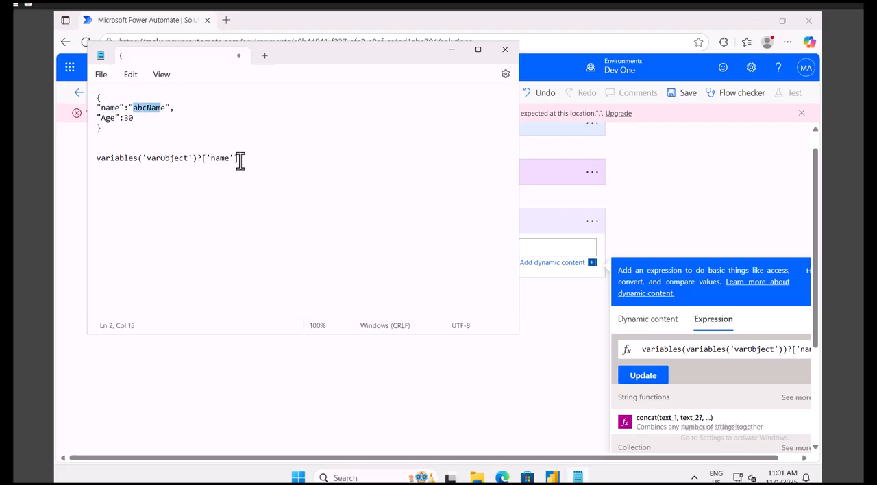
double_click(110, 118)
double_click(220, 158)
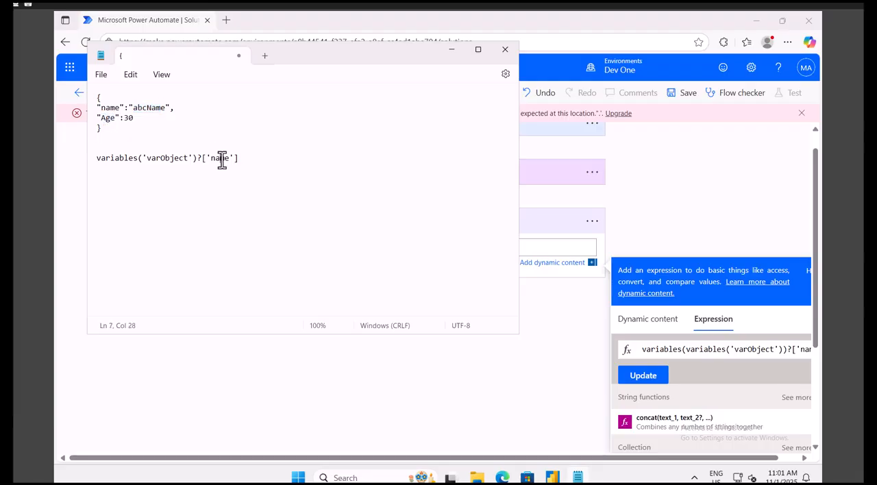
Replace the Compose expression with variables('varObject')?['name'] copied from Notepad, dismiss the error message and save the flow.
left_click_drag(243, 159, 85, 159)
key("ctrl+c")
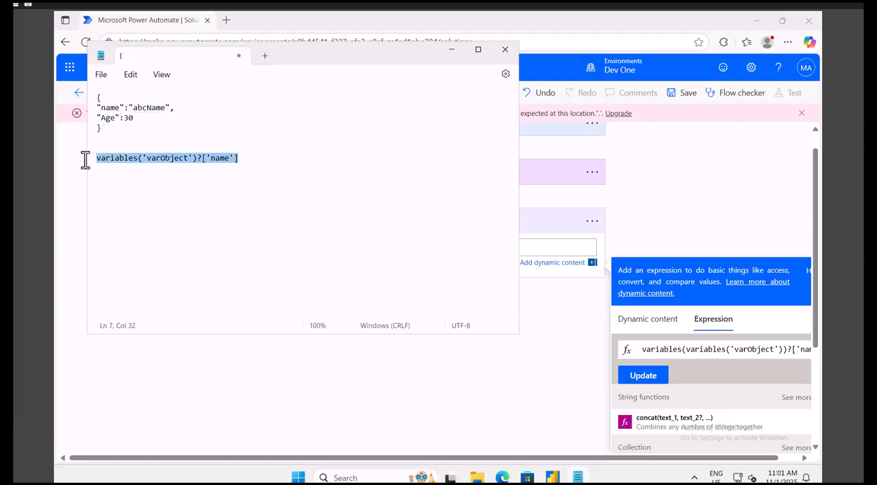
left_click(708, 352)
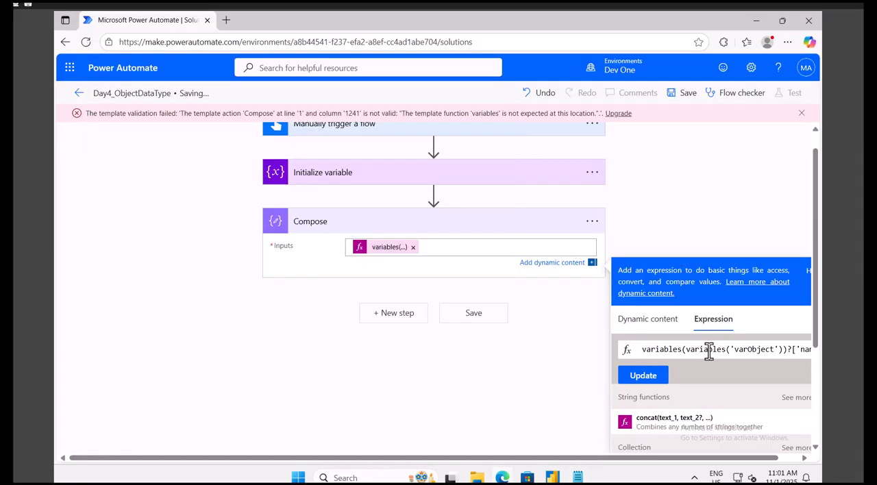
key("ctrl+a")
key("ctrl+v")
left_click(656, 378)
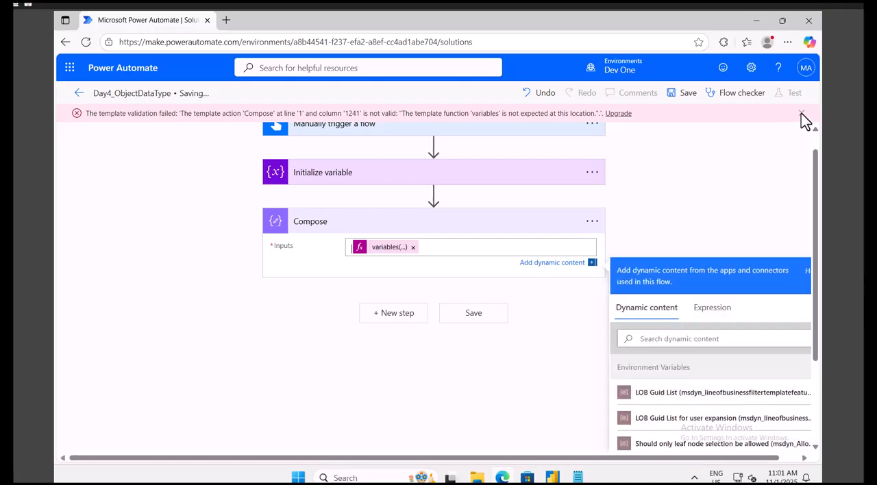
left_click(800, 113)
left_click(685, 96)
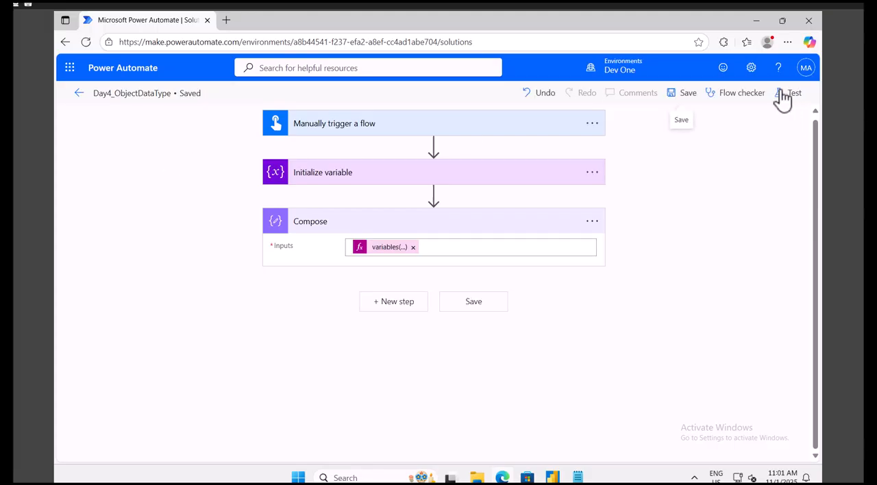
Run a manual test of the flow and open the Compose action's inputs and outputs in the run.
left_click(786, 93)
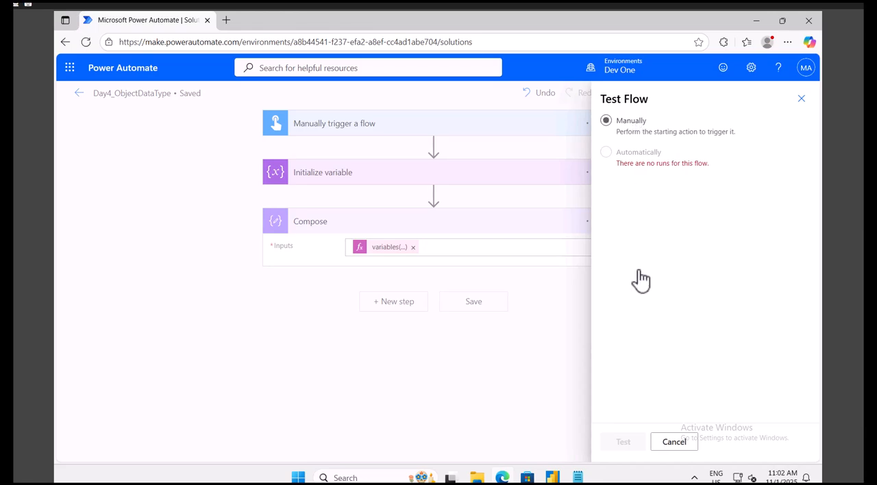
left_click(625, 443)
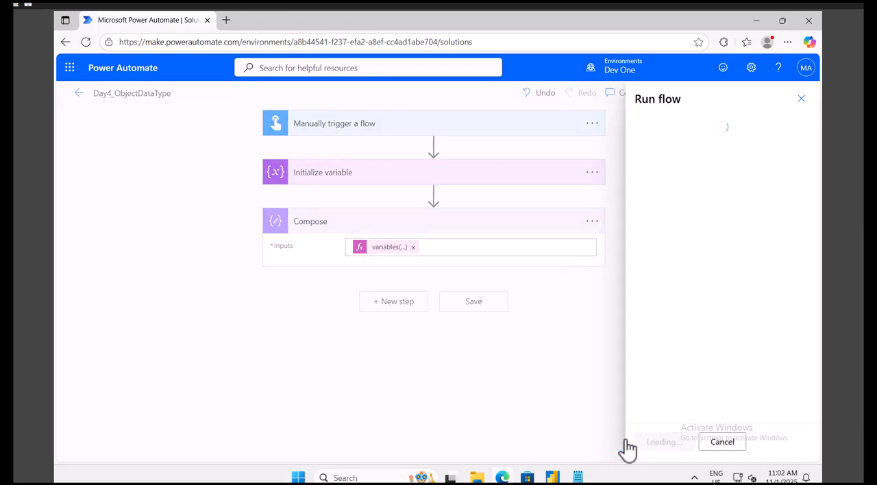
left_click(662, 443)
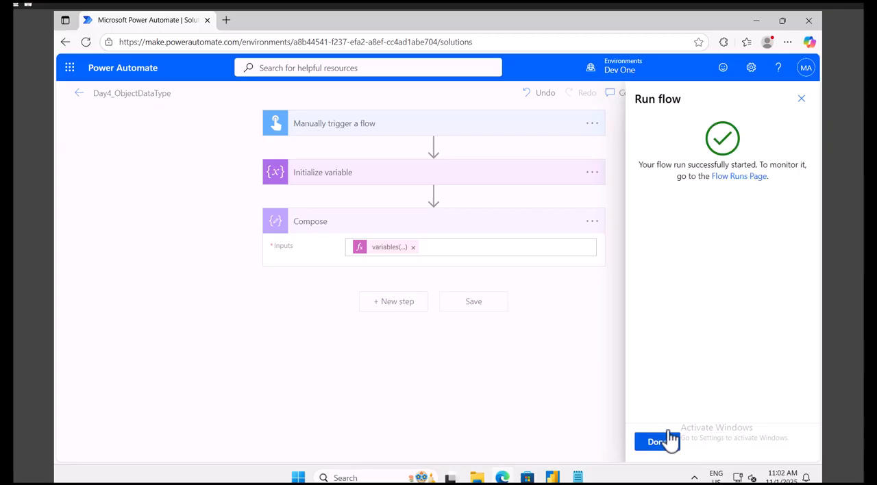
left_click(660, 443)
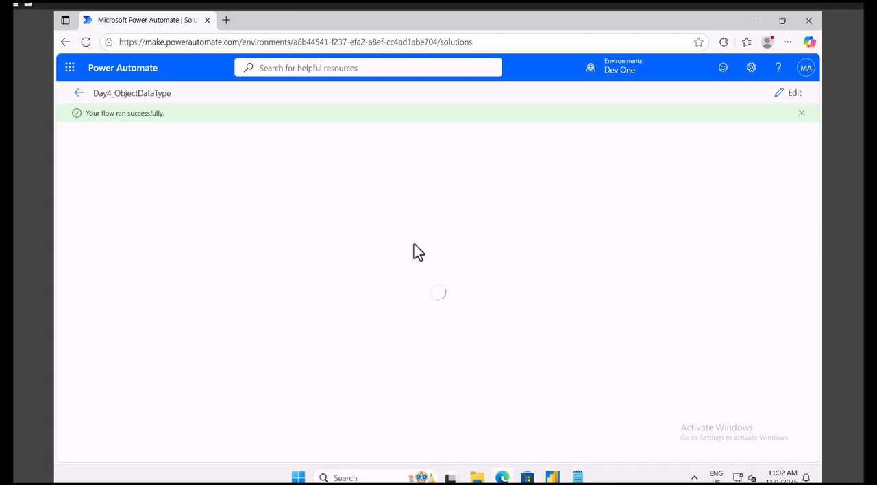
left_click(397, 259)
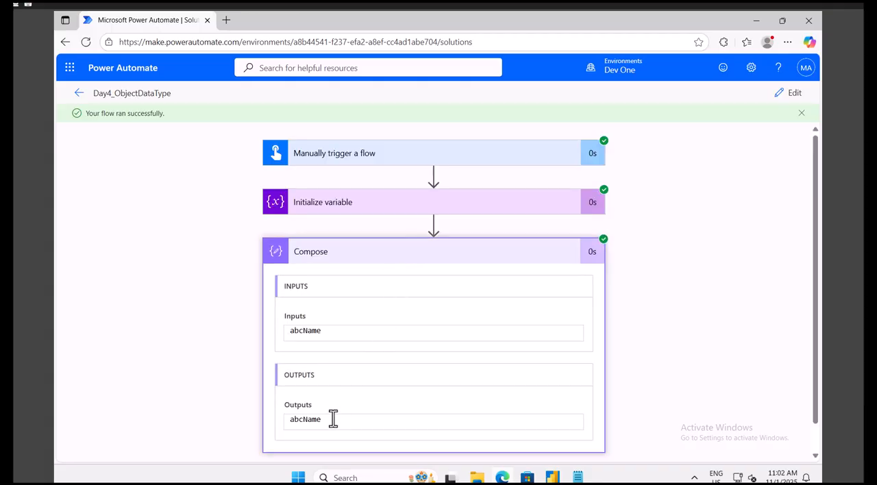
In Notepad, add the line "Subjects":["DS","OS"] after "Age":30 in the JSON object and copy the whole object.
left_click(579, 476)
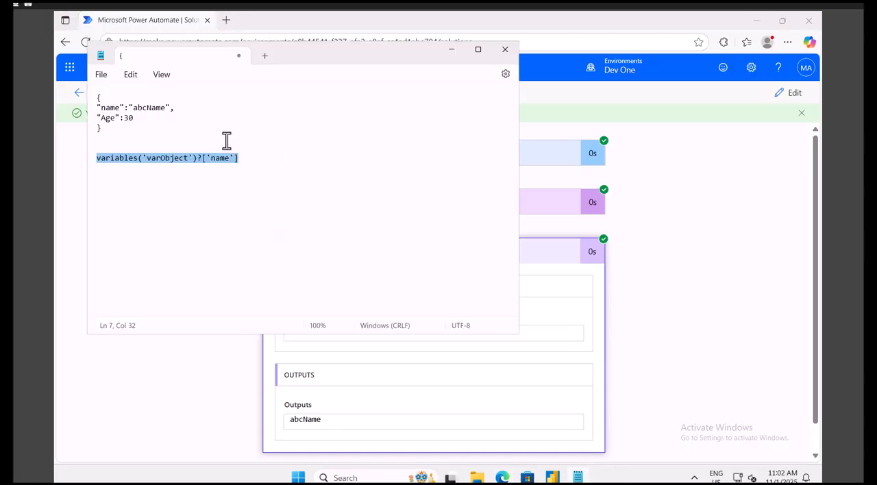
left_click(252, 158)
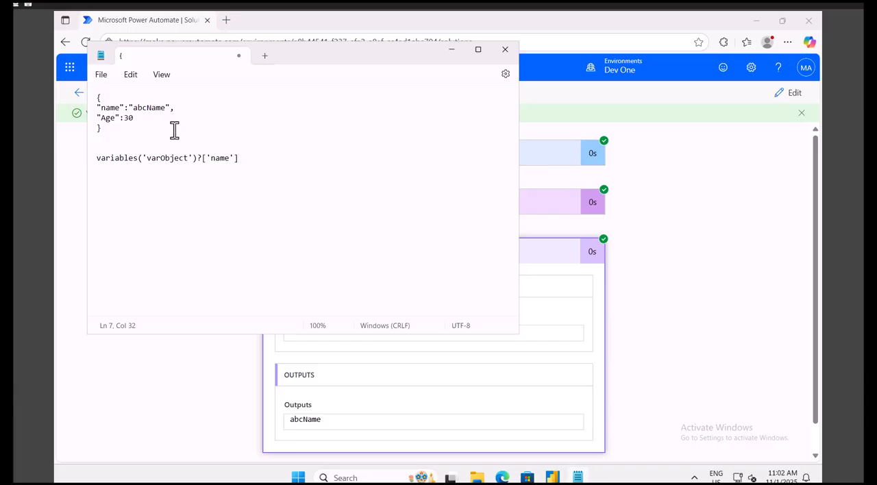
left_click(141, 117)
key("Return")
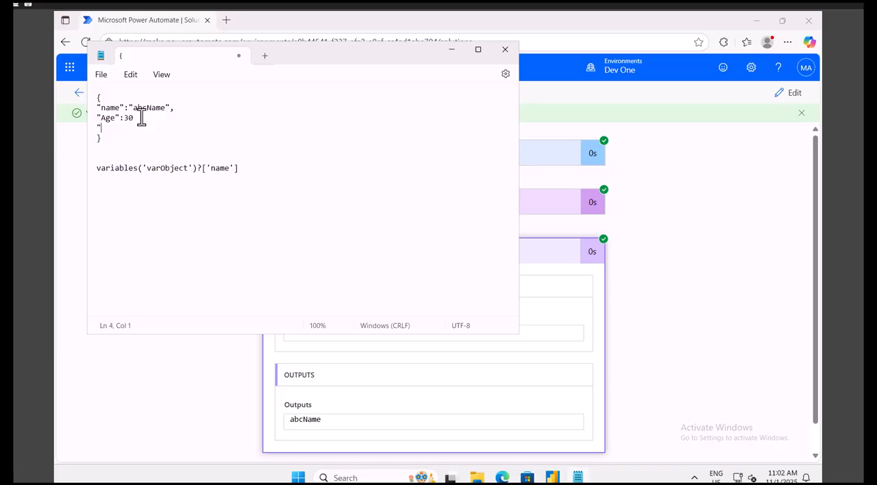
type("\"Subjects\":[\"DS\",")
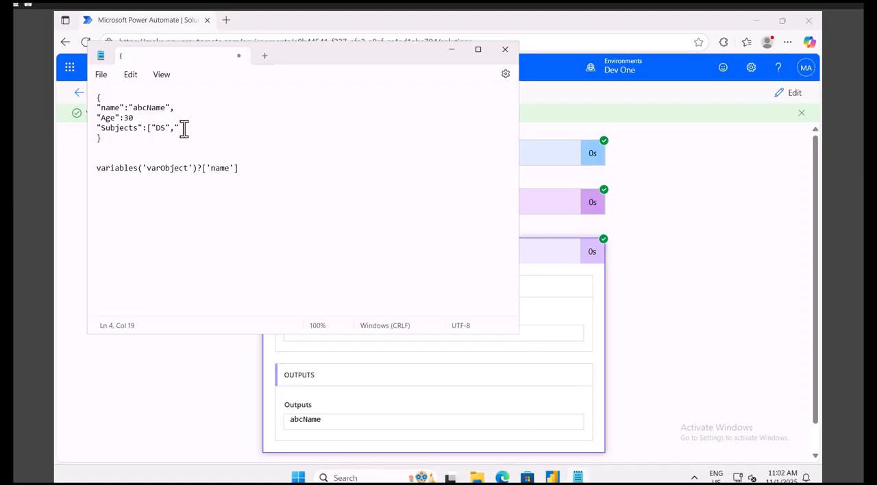
type("C")
left_click(111, 140)
triple_click(109, 138)
left_click_drag(109, 135, 95, 99)
key("ctrl+c")
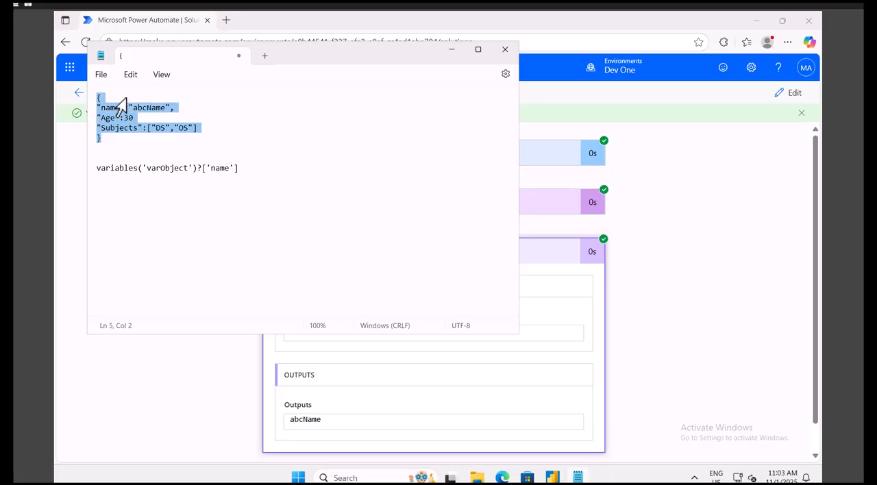
Open the flow for editing and replace the Initialize variable value with the copied JSON object containing the Subjects array.
left_click(754, 220)
left_click(789, 94)
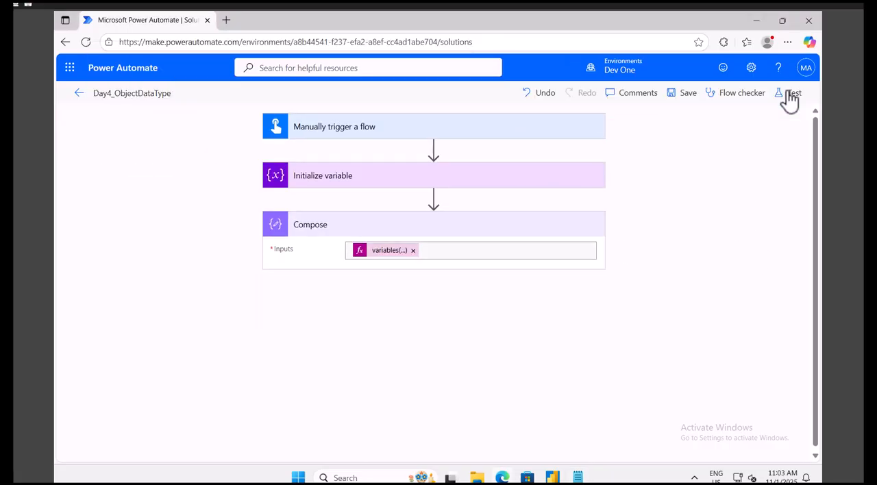
left_click(364, 182)
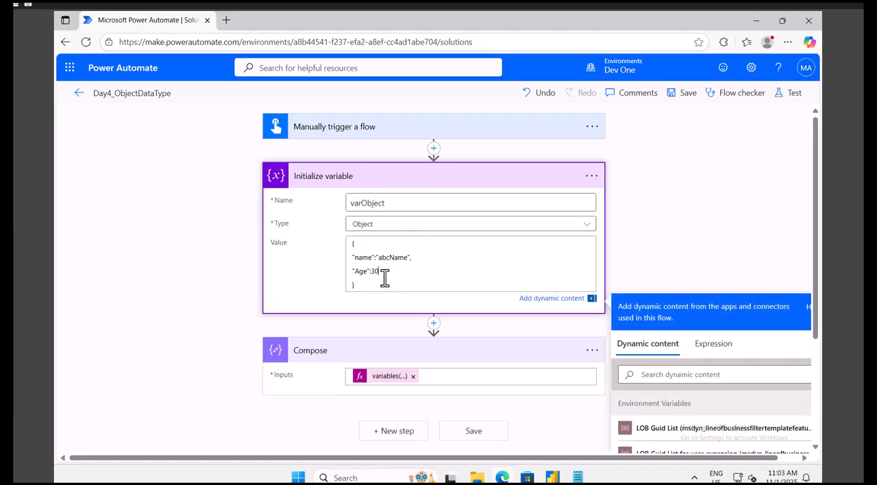
key("ctrl+a")
key("ctrl+v")
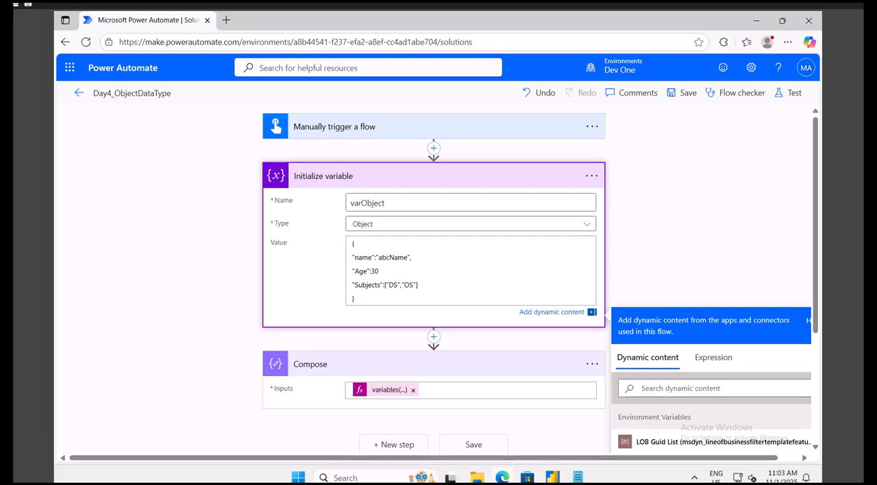
Change the key in the Compose expression to read variables('varObject')?['Subjects'] and update the expression.
double_click(367, 285)
left_click(389, 390)
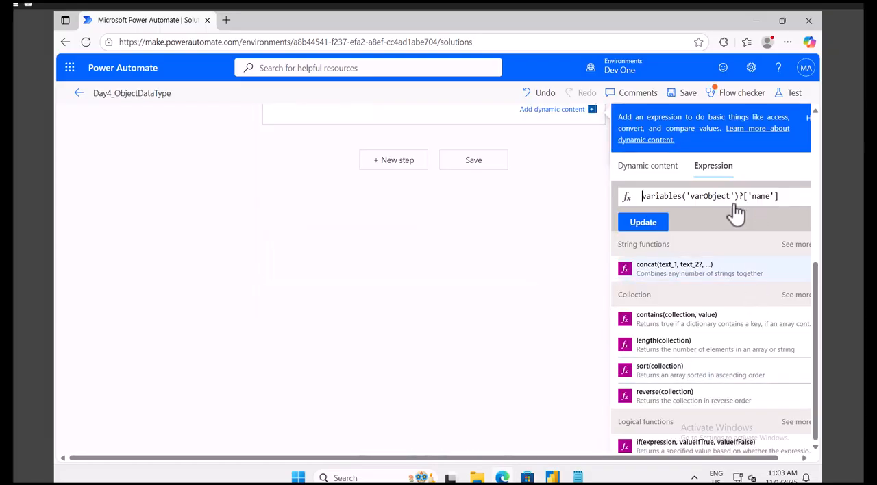
double_click(760, 196)
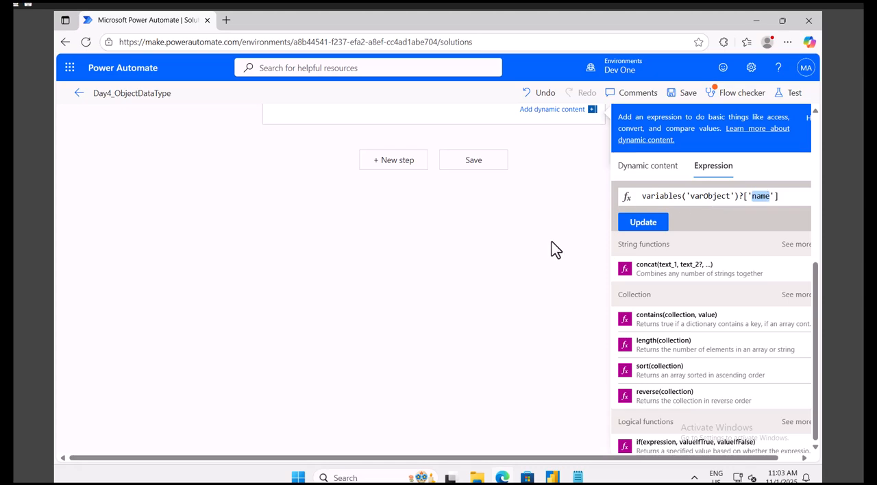
scroll(552, 249, "up", 2)
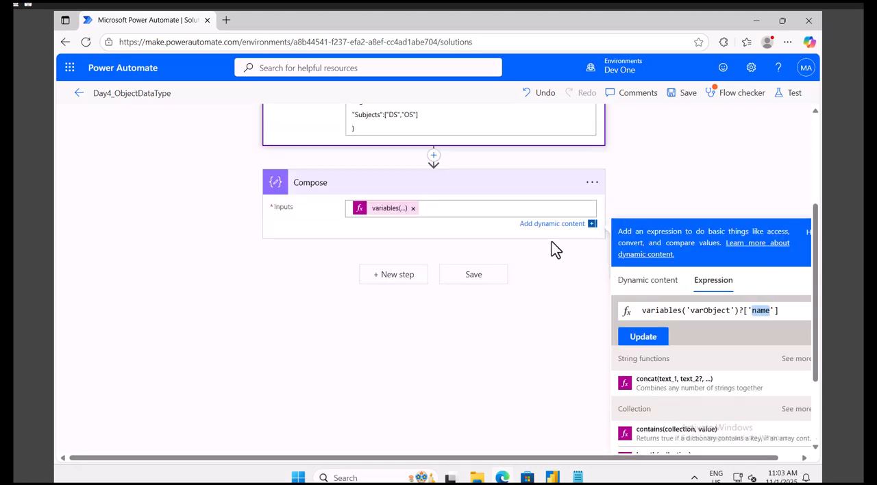
scroll(783, 274, "down", 2)
key("BackSpace")
type("Subjects")
left_click(643, 221)
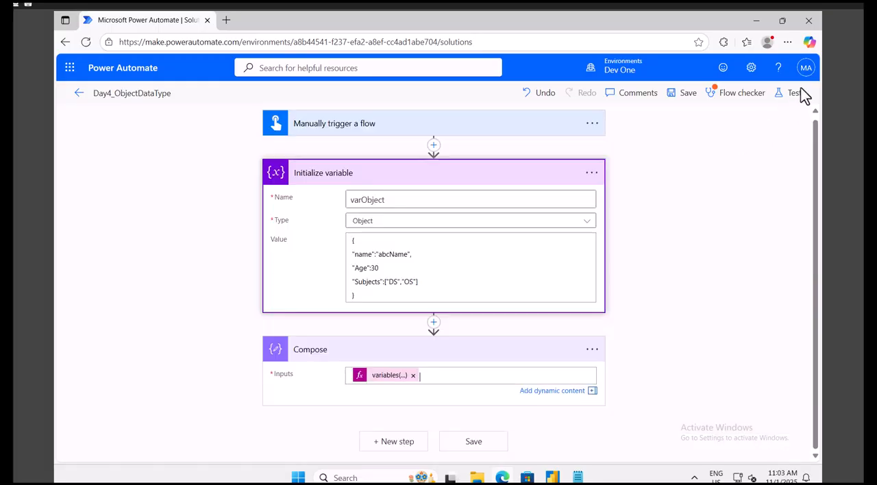
Try to test the flow, and correct the varObject JSON value by adding a comma after 30.
left_click(795, 98)
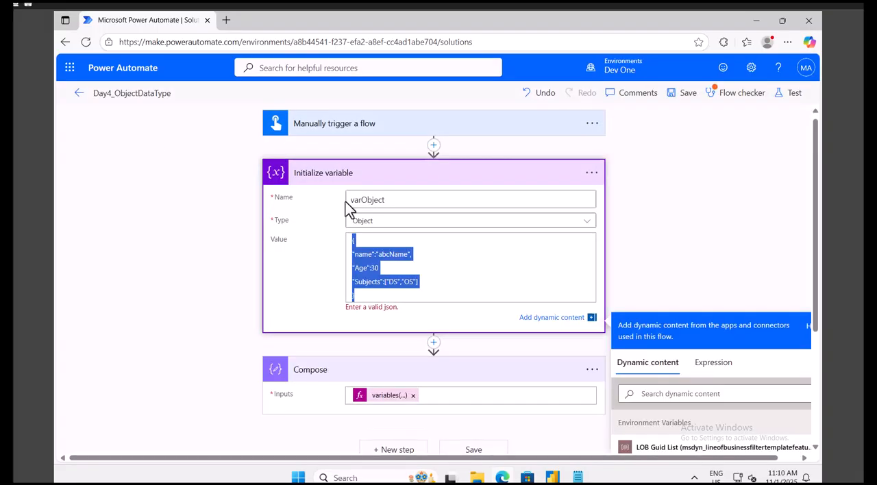
left_click(386, 268)
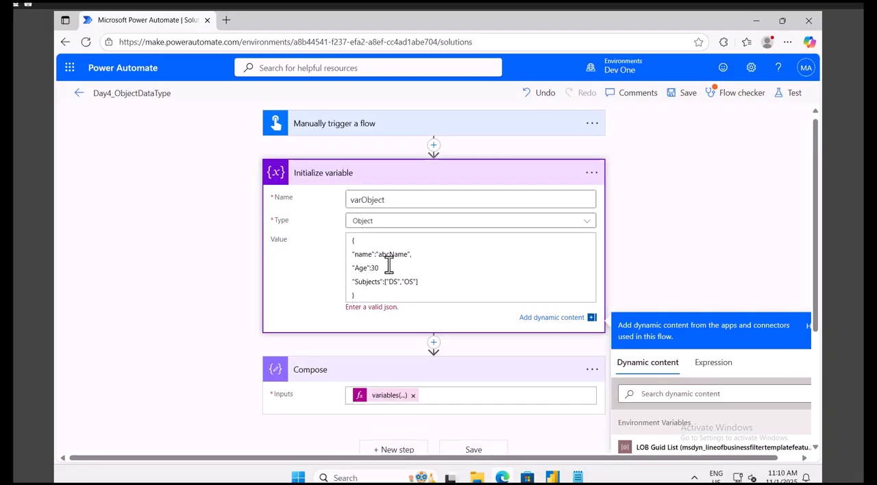
key("BackSpace")
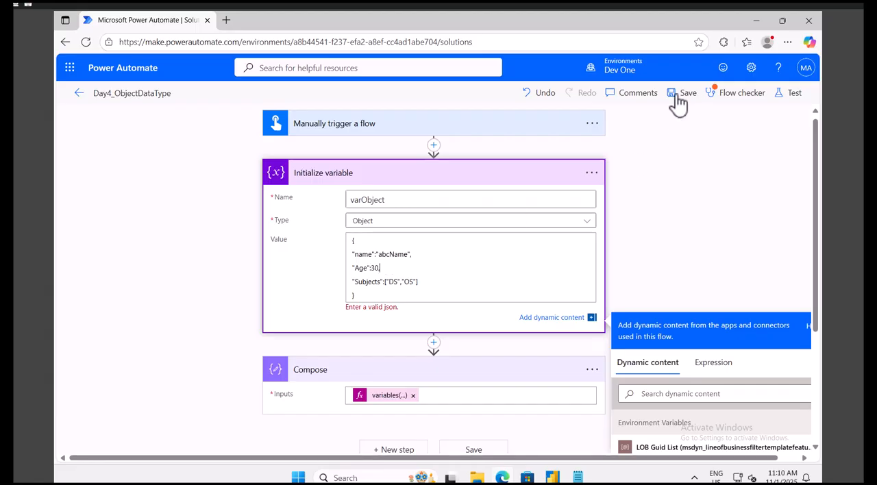
type(",")
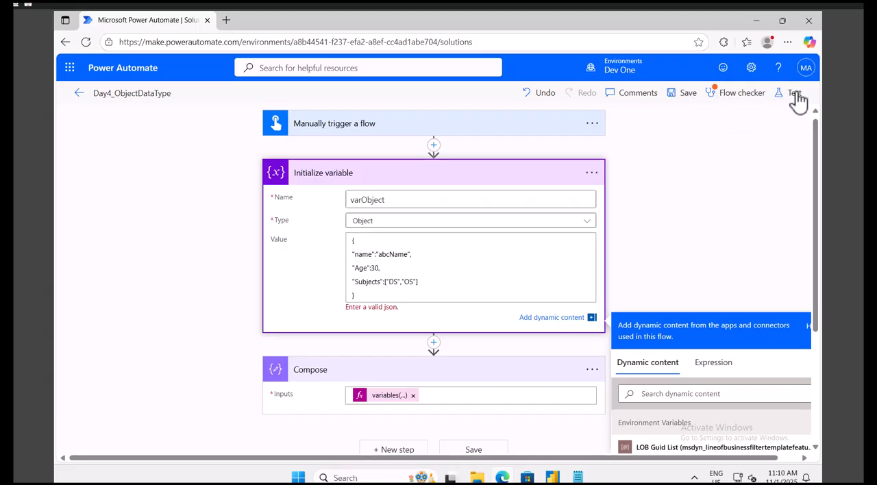
Save the flow, run a manual test and check the subjects listed in the Compose action's run inputs.
left_click(793, 94)
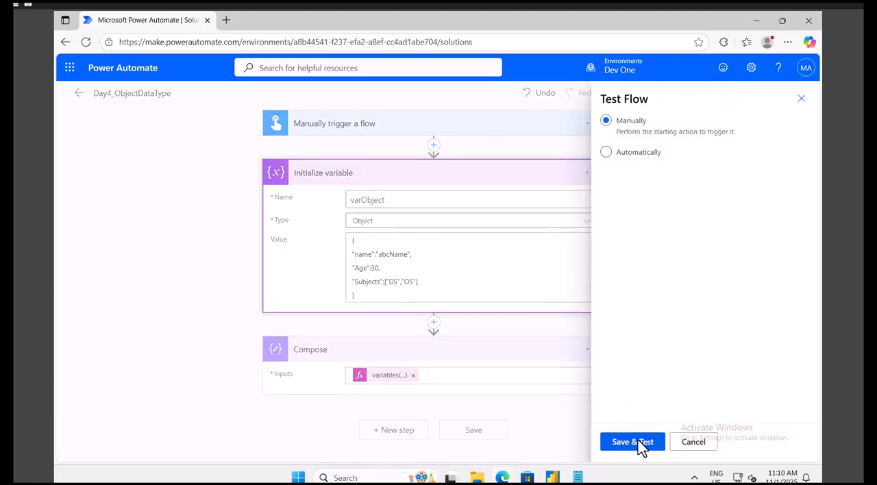
left_click(638, 441)
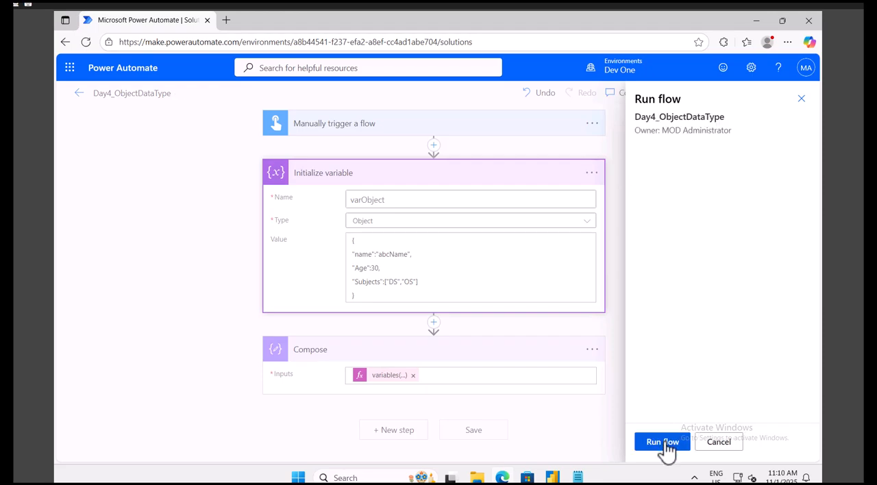
left_click(663, 443)
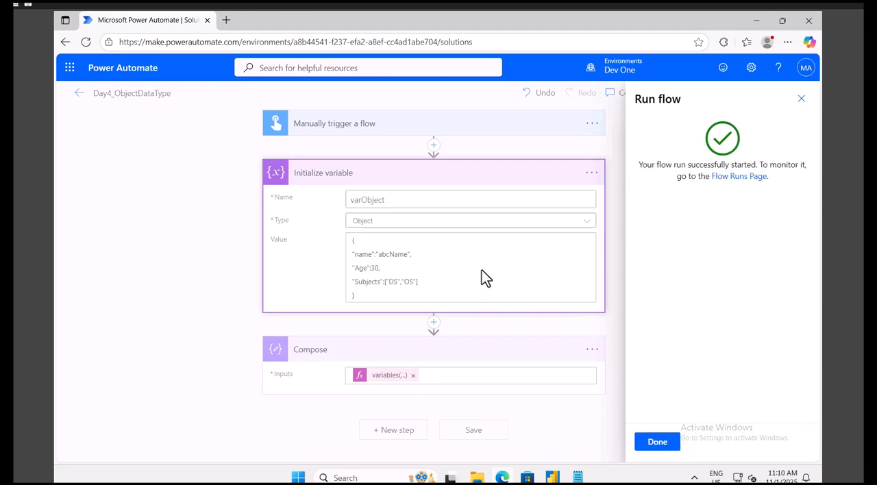
left_click(660, 444)
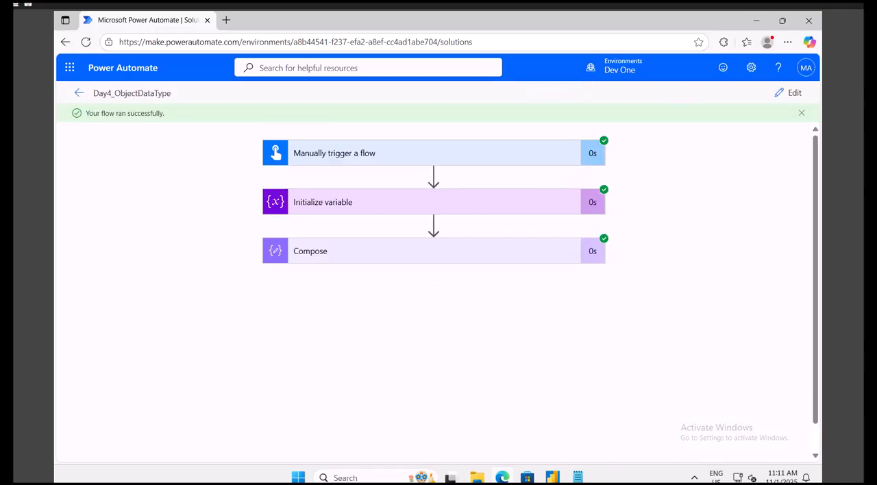
left_click(353, 256)
left_click_drag(335, 356, 300, 339)
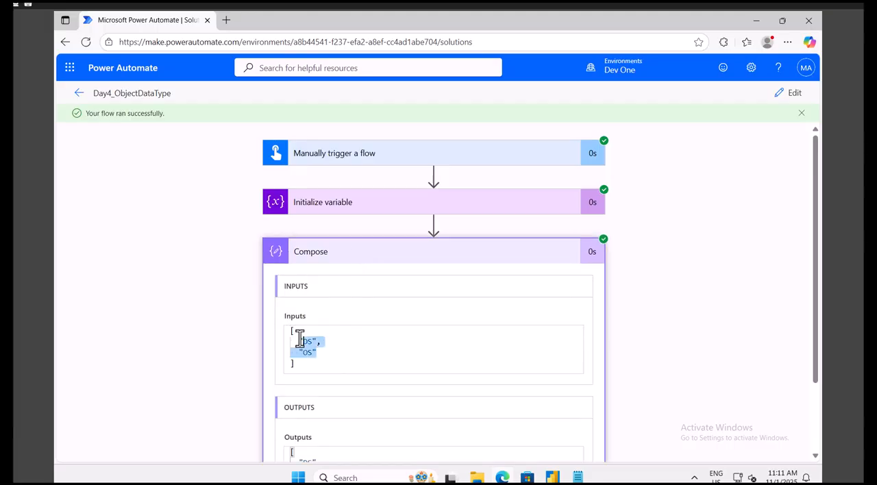
Open the Initialize variable run details and replace all the Notepad text with a copy of its input Value JSON.
left_click(343, 209)
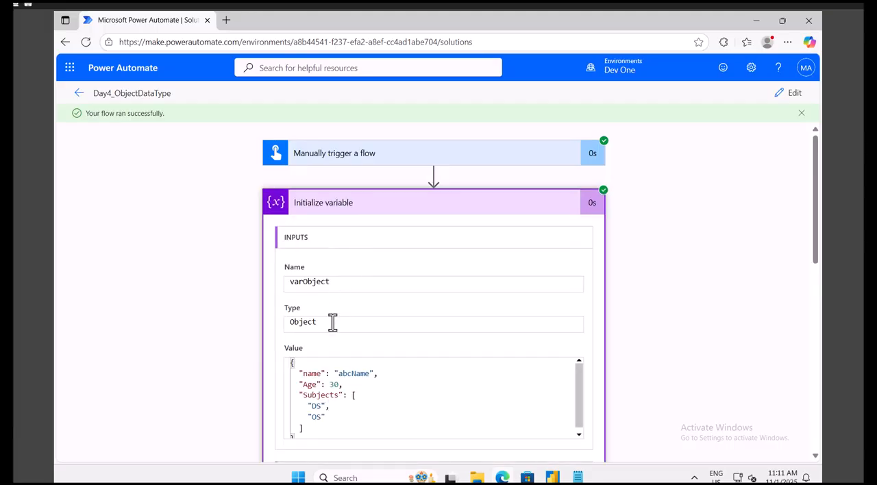
scroll(338, 416, "down", 1)
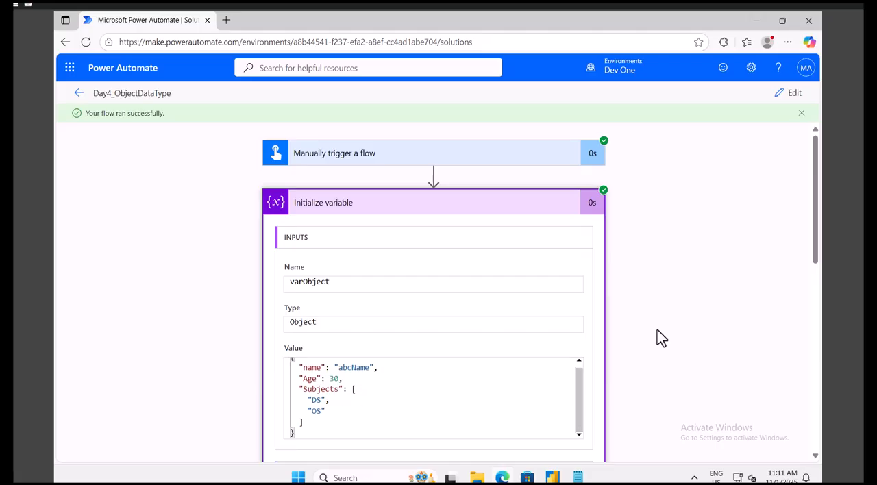
scroll(657, 331, "down", 3)
scroll(395, 327, "down", 1)
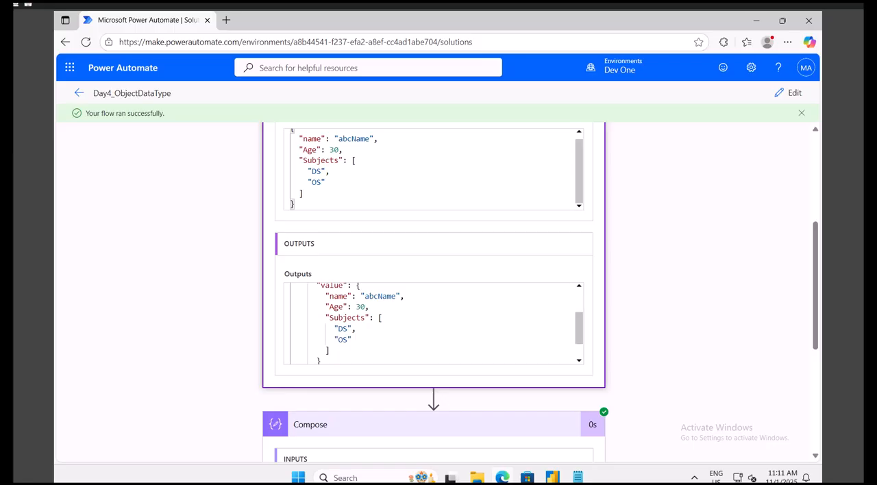
scroll(437, 213, "up", 2)
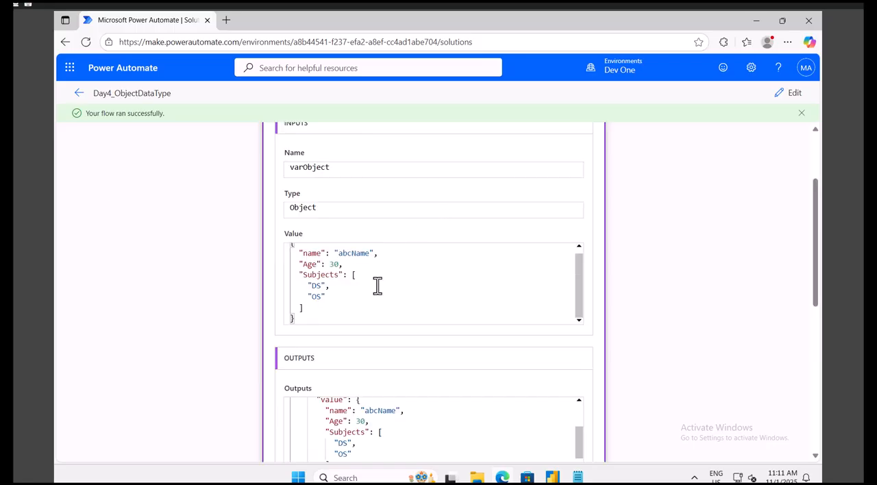
left_click(369, 305)
key("ctrl+a")
key("ctrl+c")
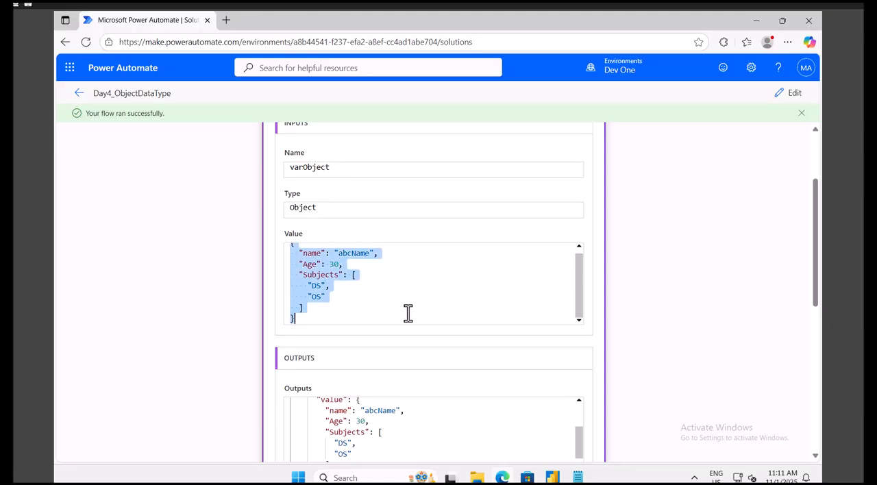
left_click(578, 477)
left_click(348, 225)
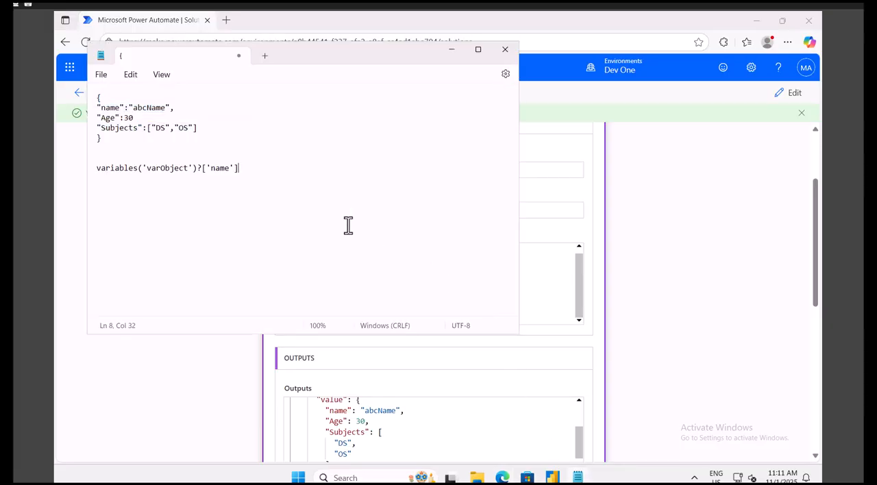
key("ctrl+a")
key("ctrl+v")
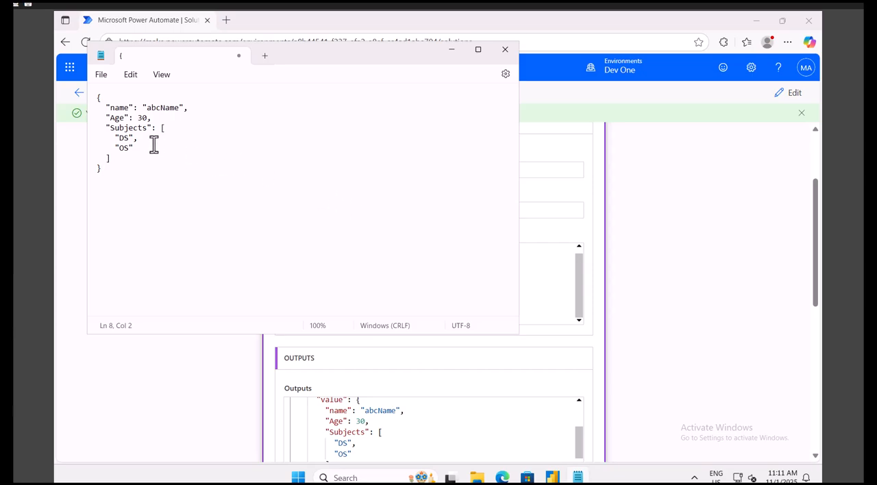
Reopen the flow for editing, open the Compose expression, and compare it with the Subjects array in the Notepad JSON.
left_click_drag(139, 139, 110, 140)
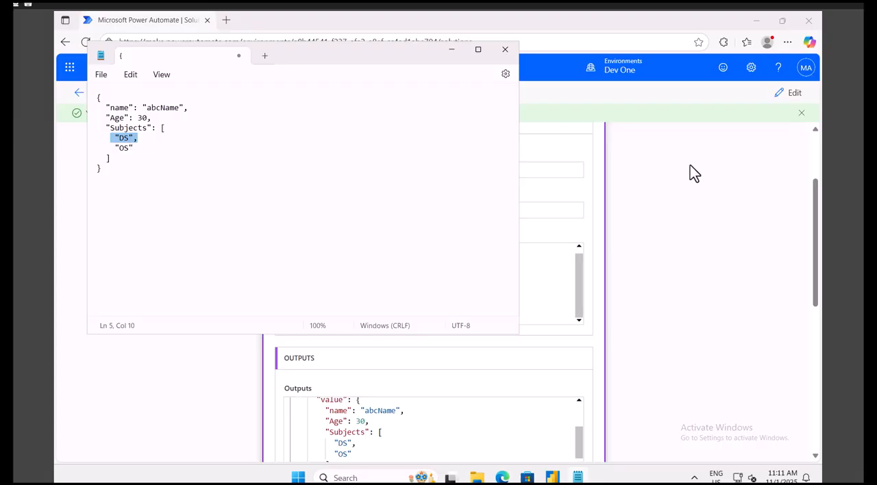
left_click(794, 97)
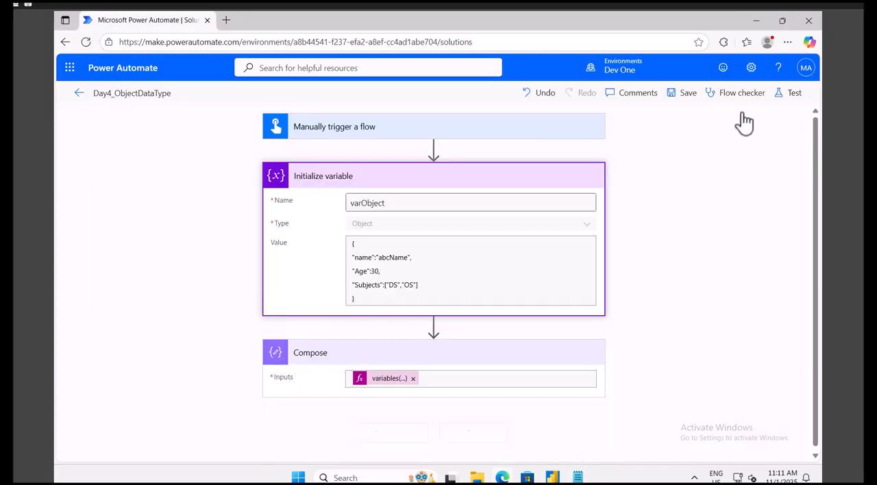
left_click(390, 381)
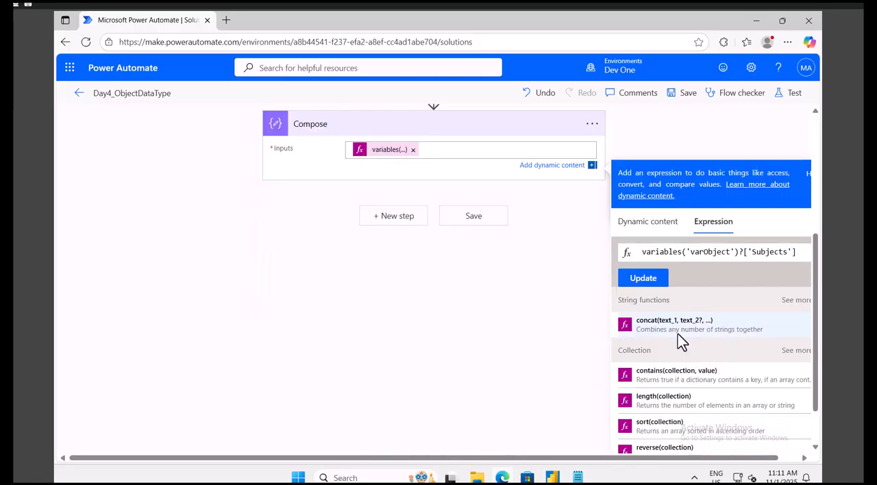
double_click(713, 252)
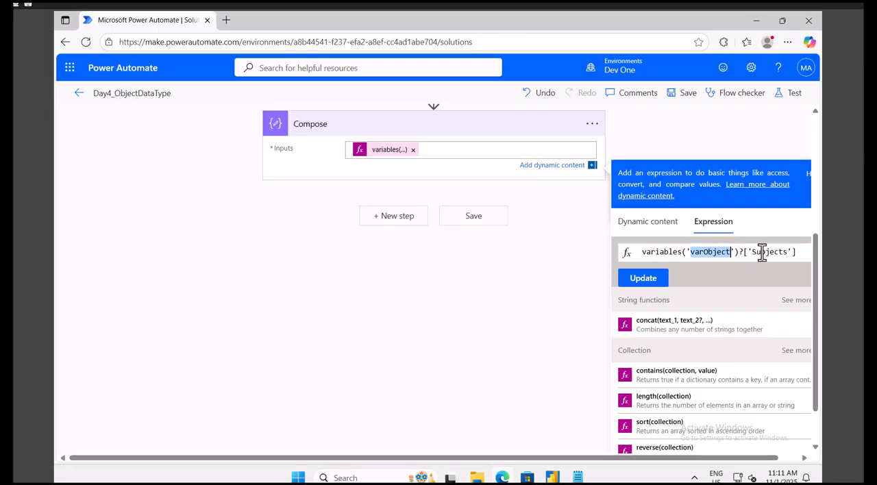
left_click(577, 477)
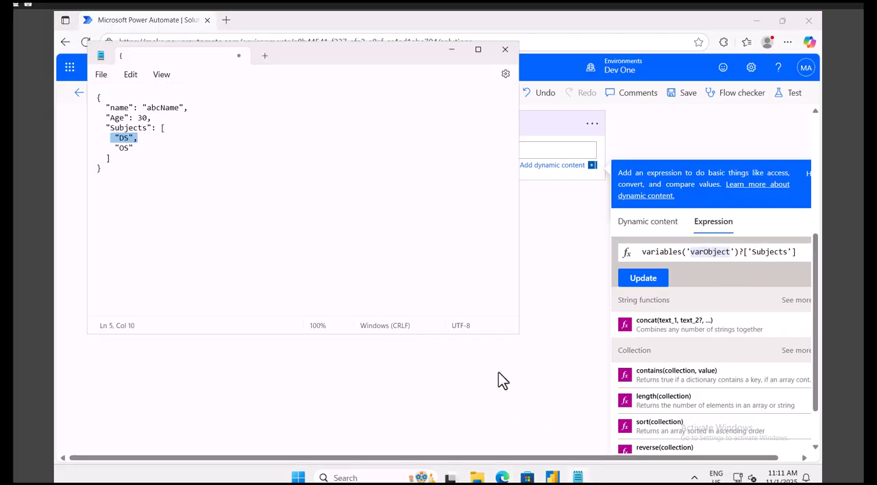
double_click(126, 128)
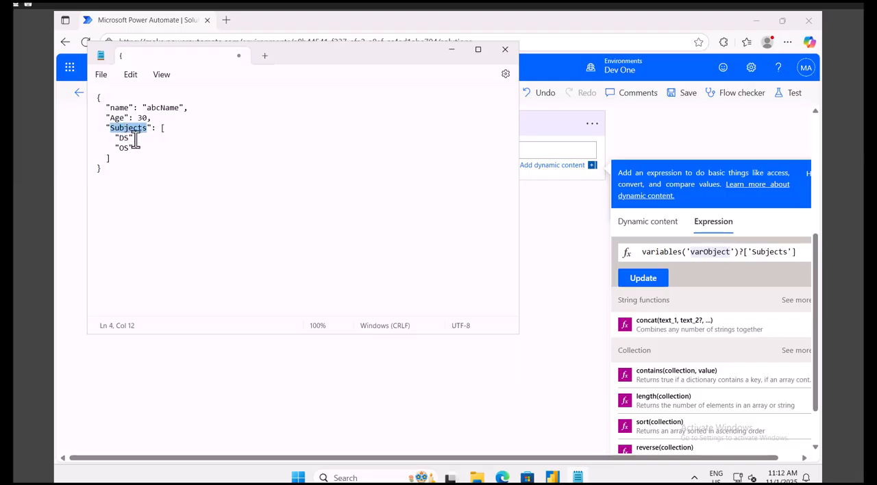
double_click(123, 138)
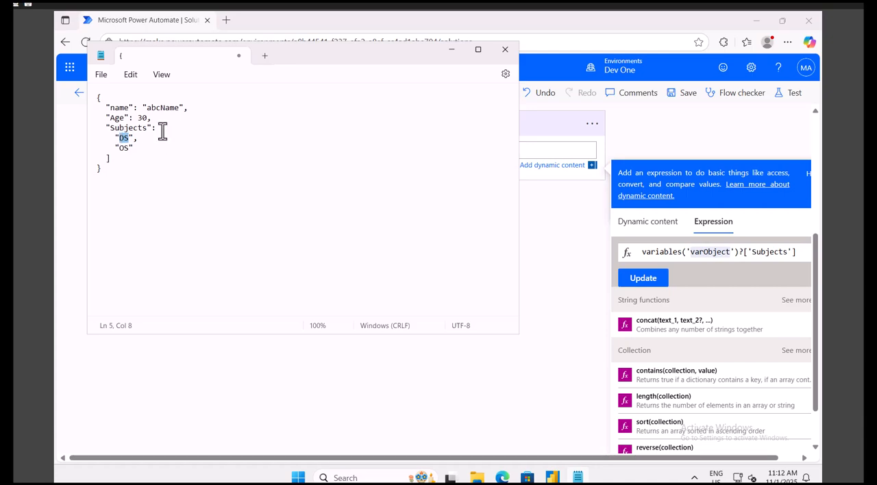
left_click_drag(160, 130, 152, 158)
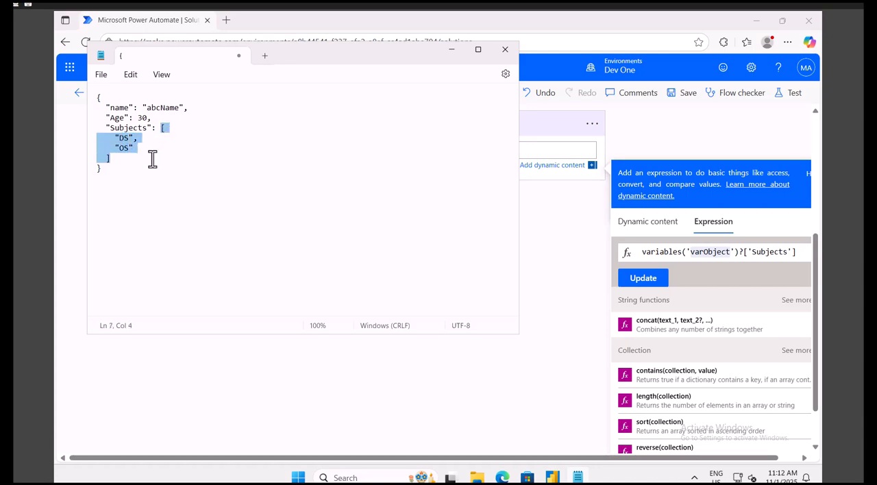
Below the JSON in Notepad, note an empty array [] and the element indexes [0] [1] under it.
left_click(118, 170)
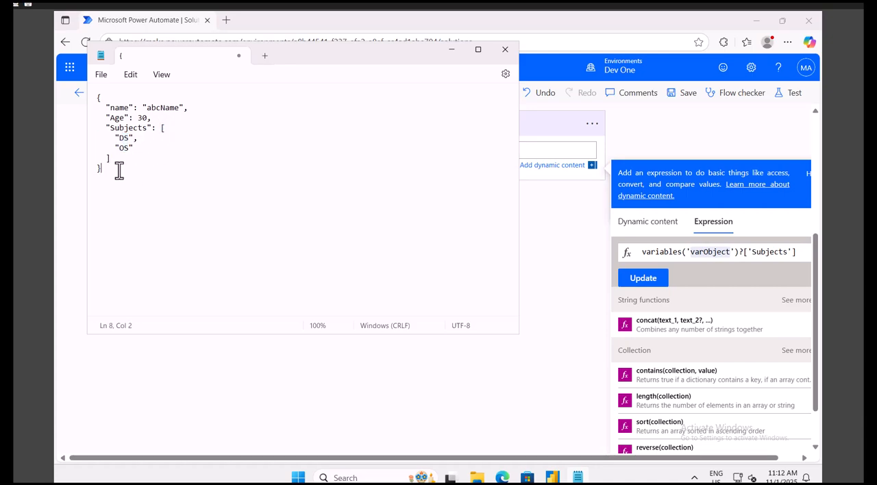
key("Return")
key("Return")
type("[]")
left_click_drag(160, 128, 166, 159)
left_click(115, 192)
key("Return")
type("[0]")
type("1]")
Note the index formula n-1 below the array notes, and substitute 1 for n to give 1-1.
key("Return")
key("Return")
type("n-1")
left_click_drag(140, 136, 110, 140)
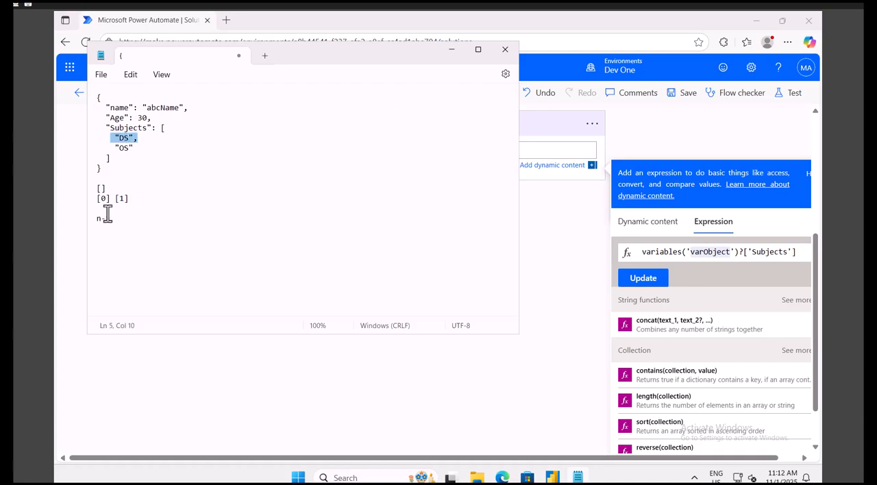
double_click(97, 217)
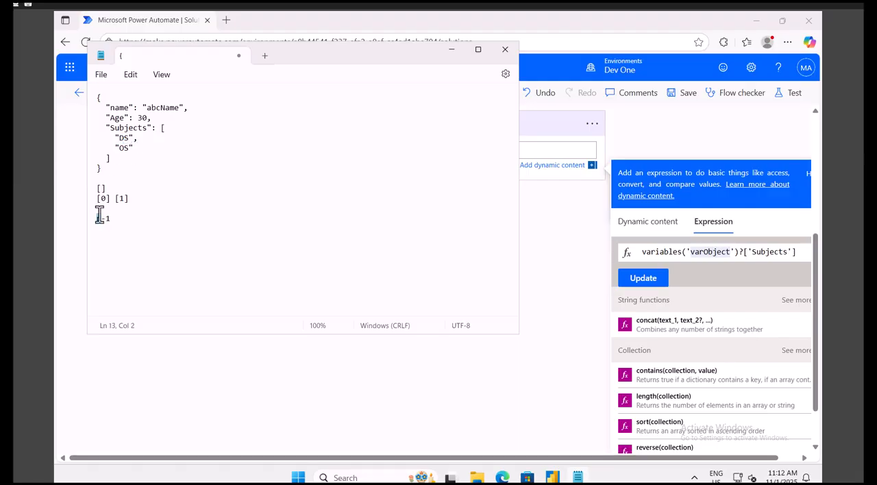
type("1")
left_click(121, 218)
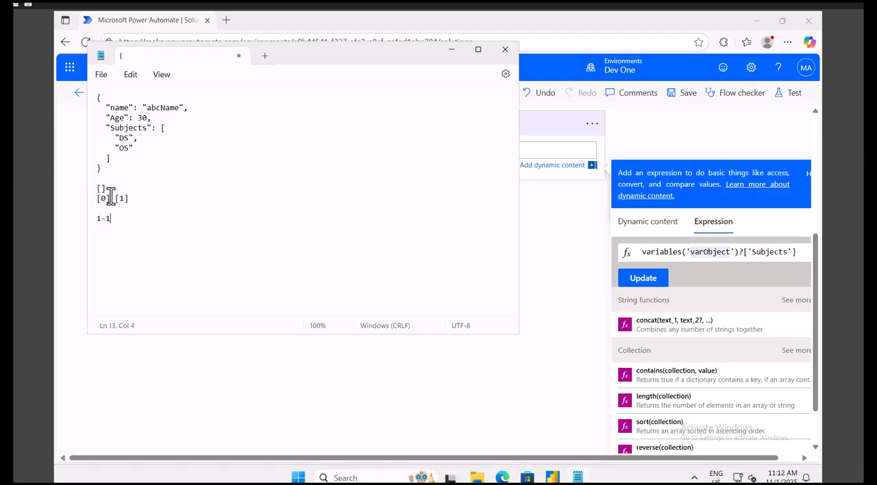
Append the index [0] after ['Subjects'] in the Compose expression and update it.
left_click(808, 252)
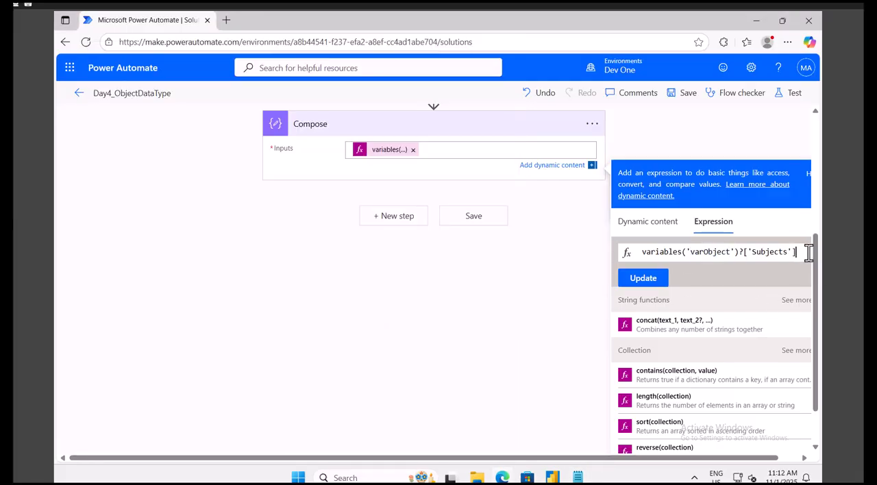
type("[")
type("0")
left_click(642, 281)
Save and test the flow, run it, and check the Compose action's run output for the first subject.
left_click(789, 99)
left_click(640, 442)
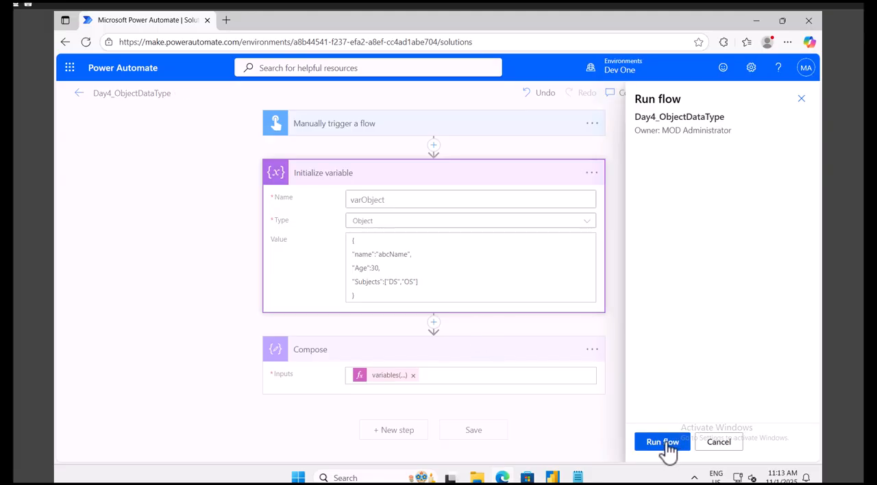
left_click(666, 443)
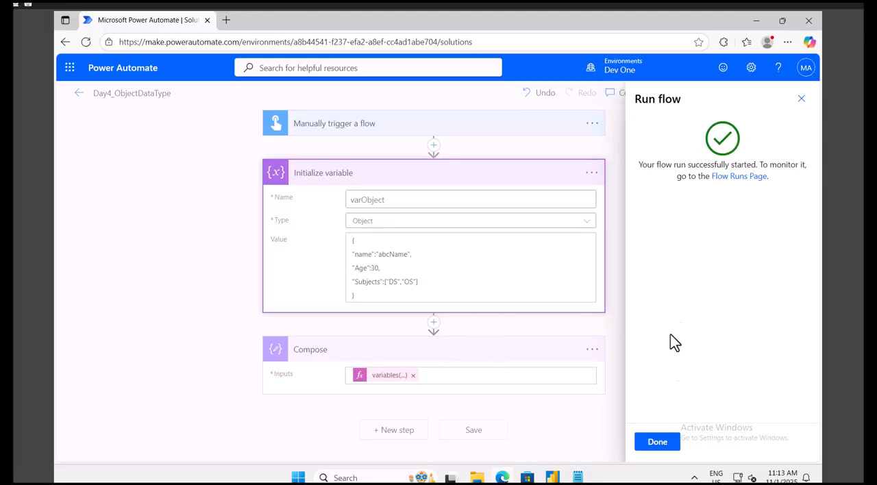
left_click(656, 441)
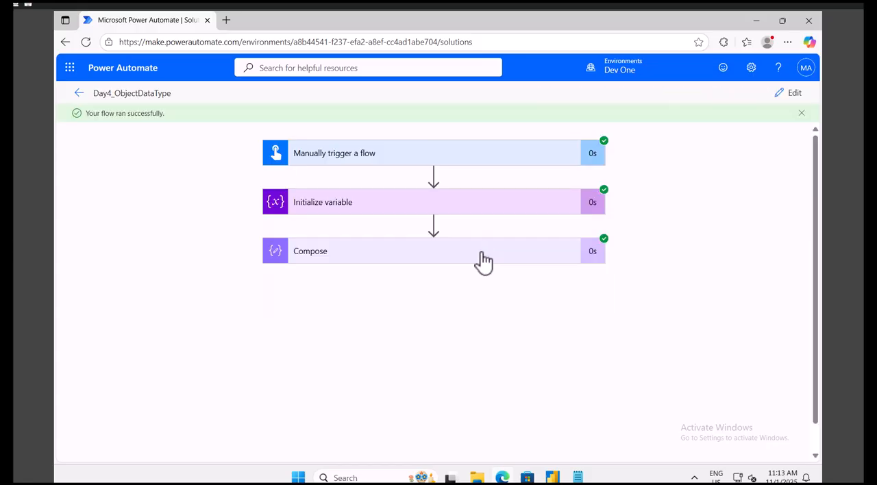
scroll(479, 259, "down", 1)
left_click(480, 232)
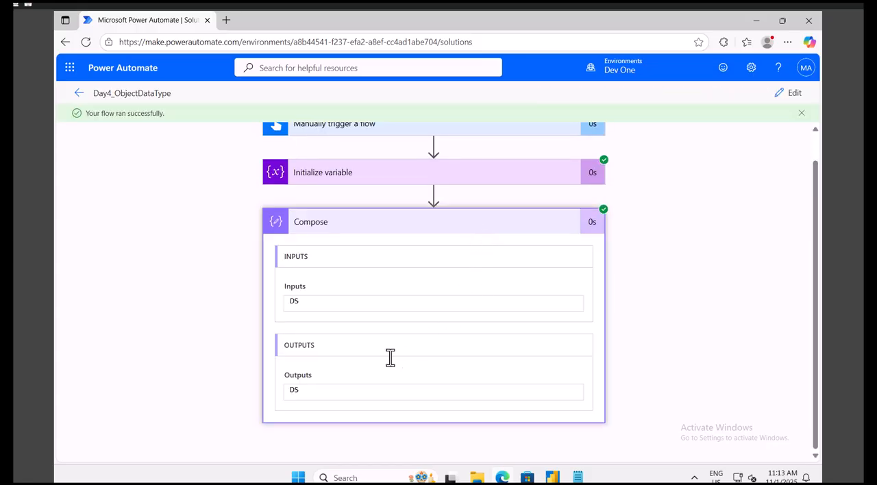
double_click(293, 389)
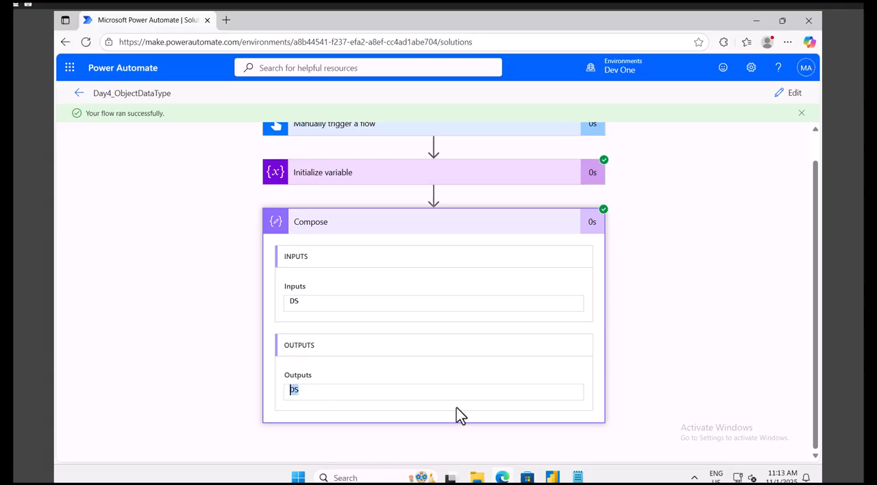
Compare the output with the Notepad JSON and delete the array index notes below it.
left_click(579, 476)
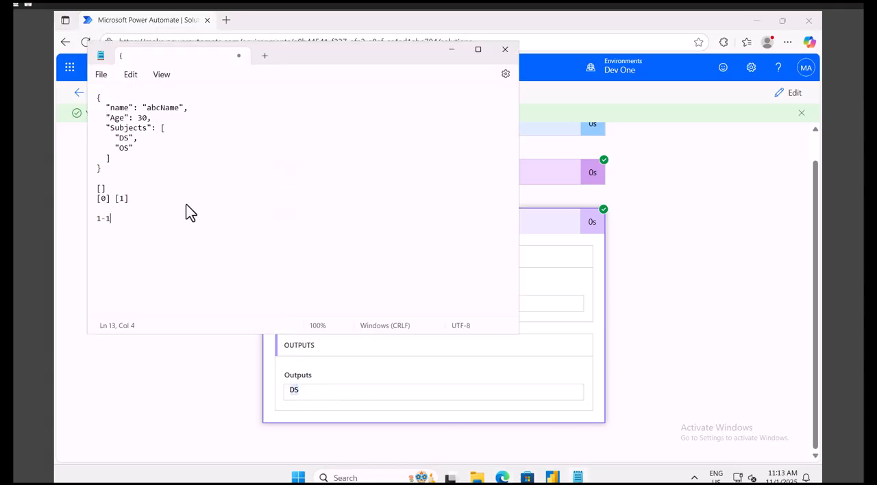
double_click(127, 138)
left_click(125, 218)
left_click_drag(120, 214, 99, 101)
key("BackSpace")
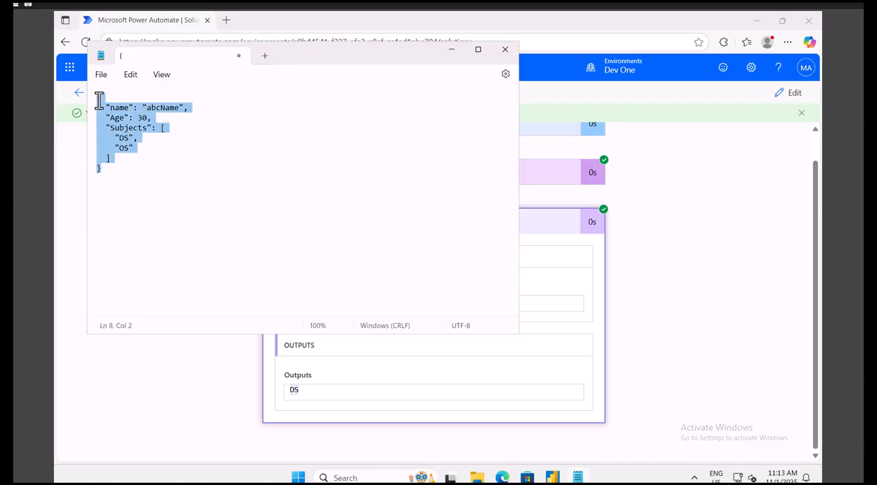
left_click(106, 172)
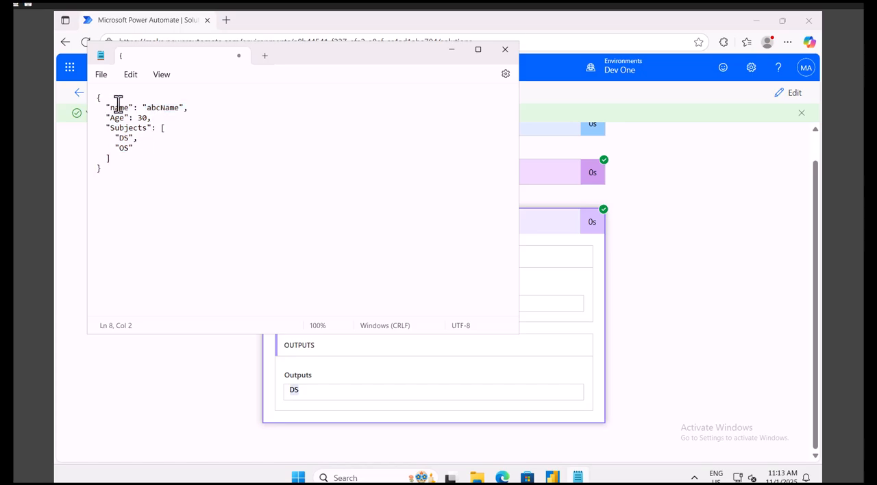
In the Notepad JSON, replace the Subjects array with an empty nested object in curly braces.
left_click_drag(106, 108, 142, 159)
key("BackSpace")
key("Return")
type("}")
Fill the nested Subjects object with the properties "sub1":"DS" and "sub2":"OS", separated by a comma.
left_click(169, 128)
key("Return")
type("\"sub1")
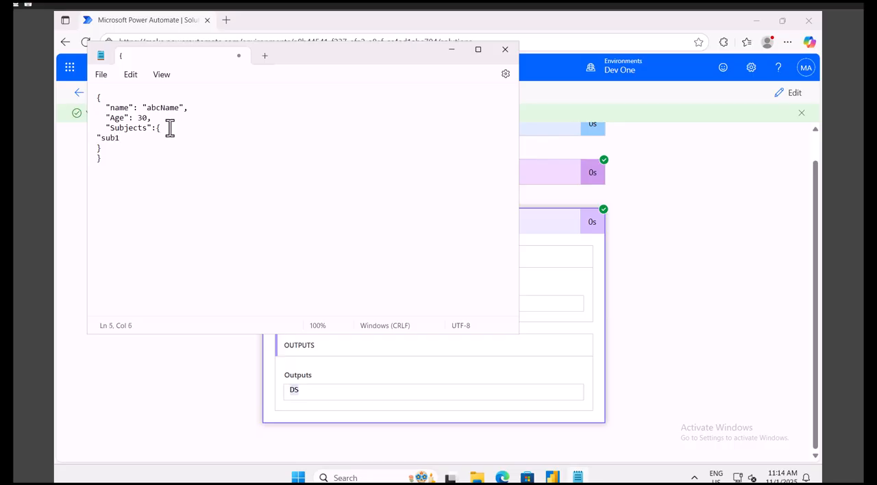
type("\":\"DS\",")
key("Return")
type("\"Su")
key("BackSpace")
type("sub2\":\"OS\"")
Copy the whole Notepad JSON, reopen the flow for editing, and replace the varObject value with it.
left_click(183, 164)
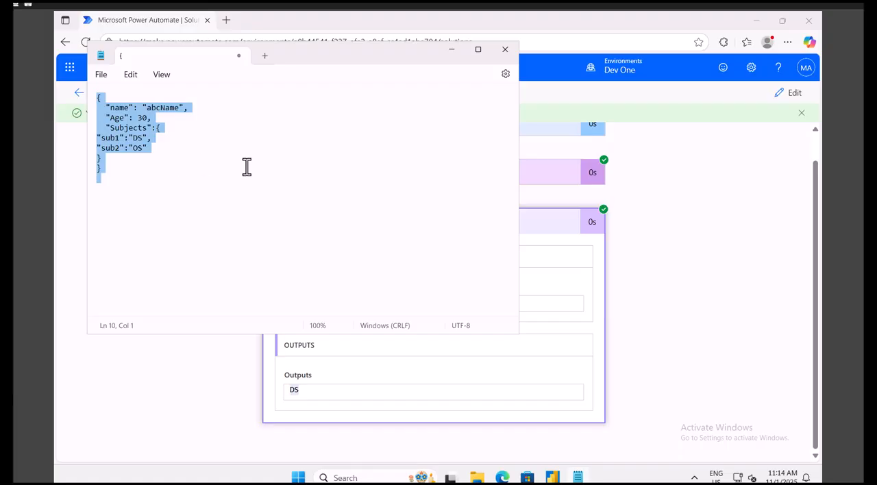
left_click(795, 98)
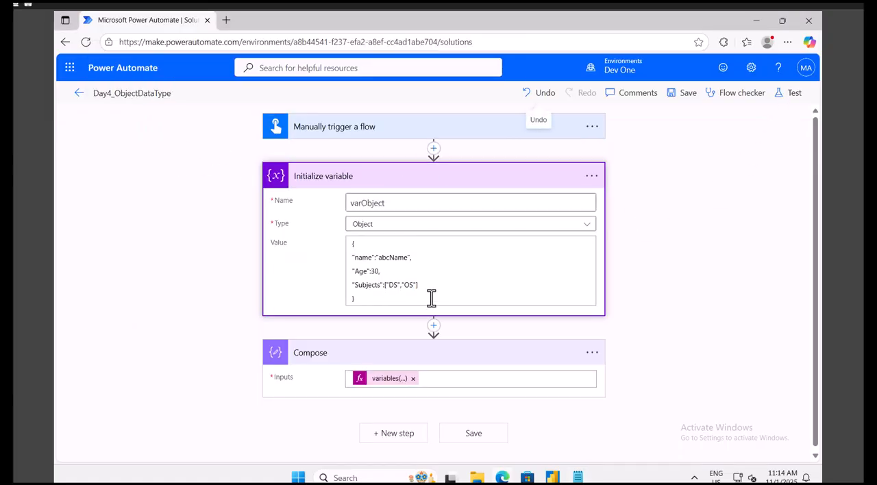
left_click(430, 297)
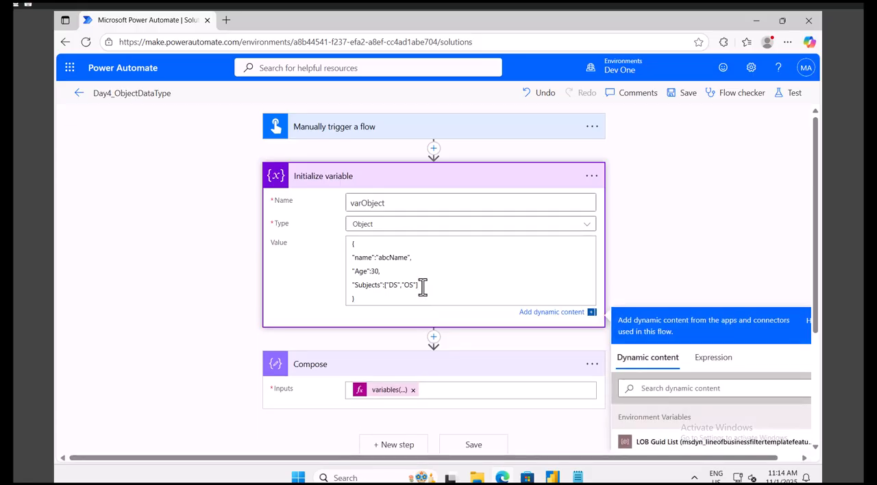
key("ctrl+a")
type("{   \"name\": \"abcName\",   \"Age\": 30,   \"Subjects\":{ \"sub1\":\"DS\", \"sub2\":\"OS\" } }")
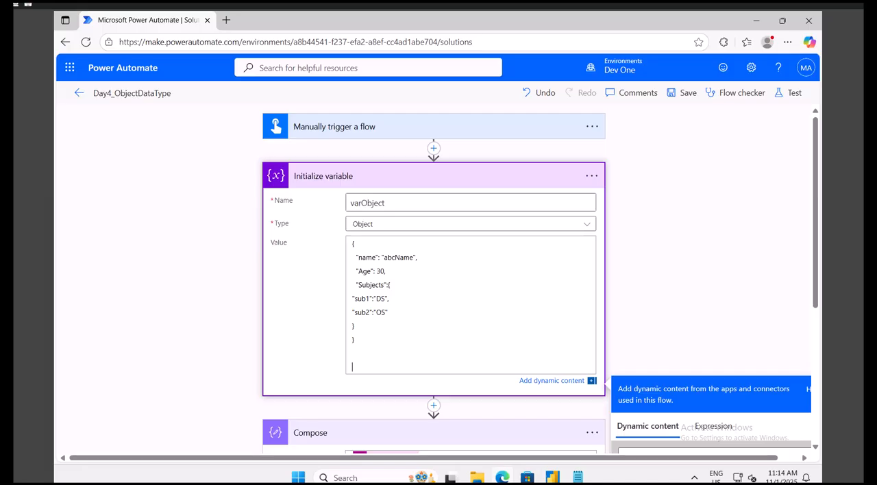
Open the Compose expression and remove the [0] index after ['Subjects'].
double_click(361, 299)
scroll(380, 356, "down", 2)
left_click(385, 344)
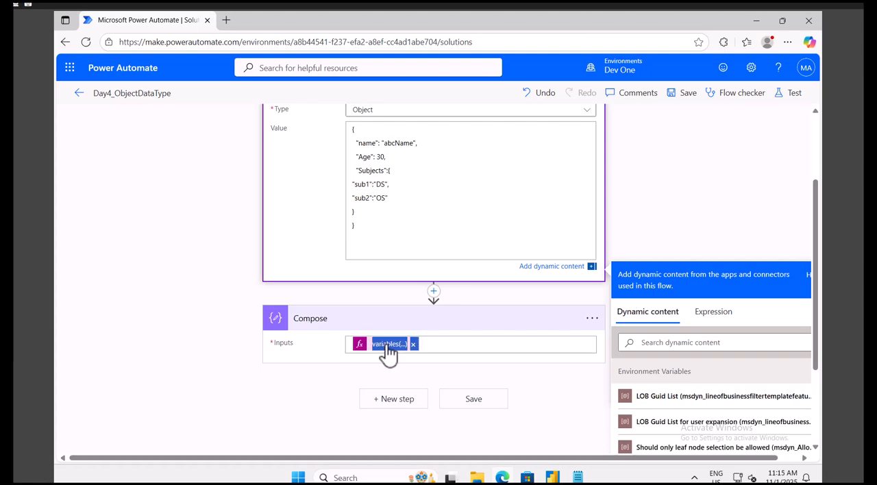
scroll(635, 450, "down", 4)
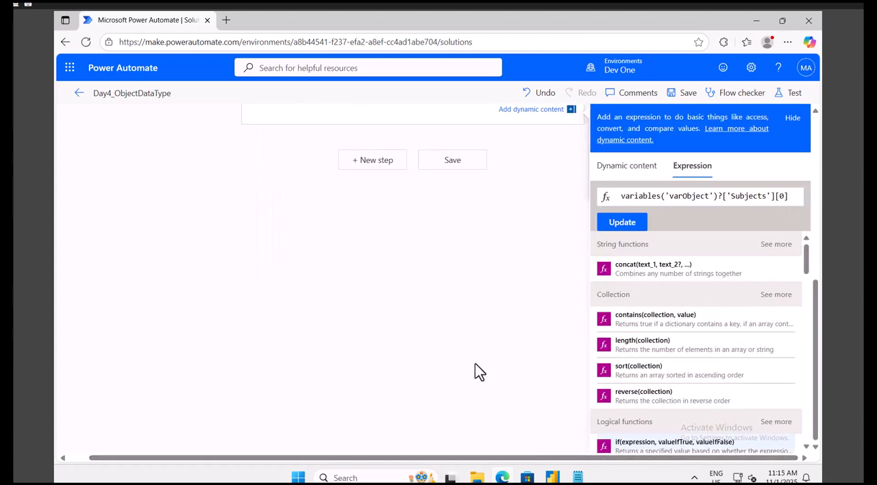
scroll(471, 362, "up", 2)
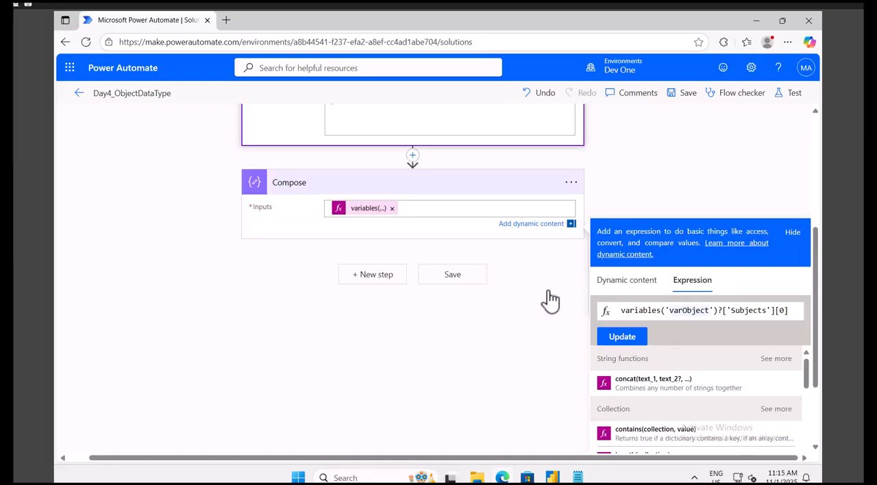
scroll(541, 295, "up", 2)
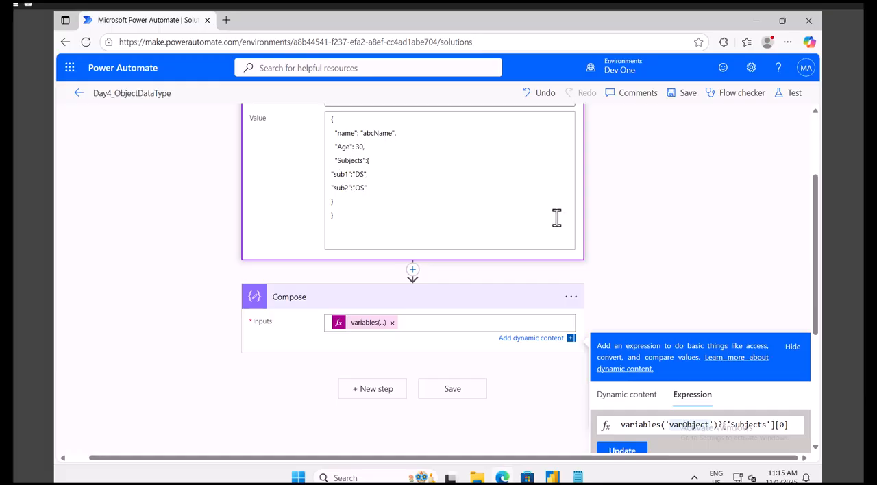
left_click_drag(793, 426, 775, 426)
key("BackSpace")
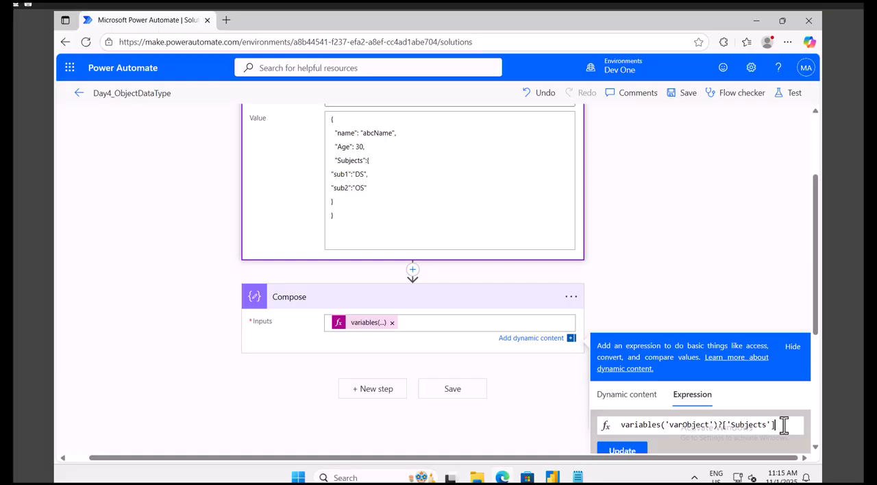
Append ?['sub2'] after ['Subjects'] in the Compose expression and update it.
type("?['")
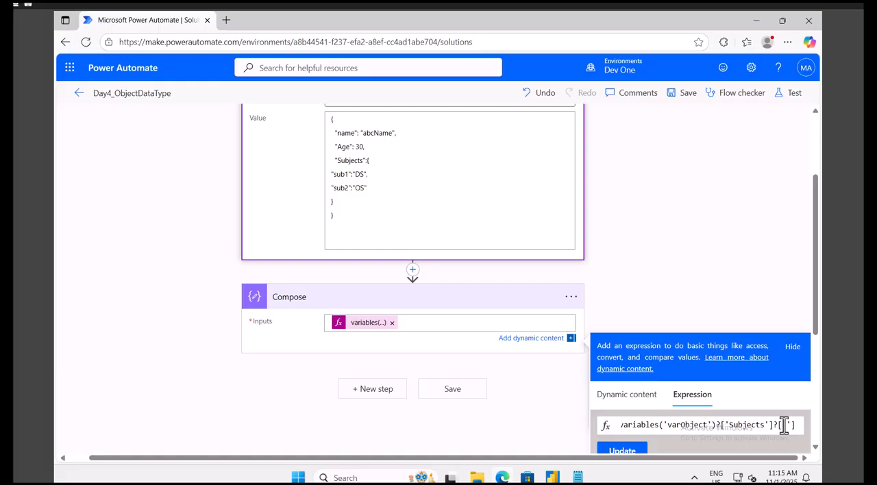
type("su")
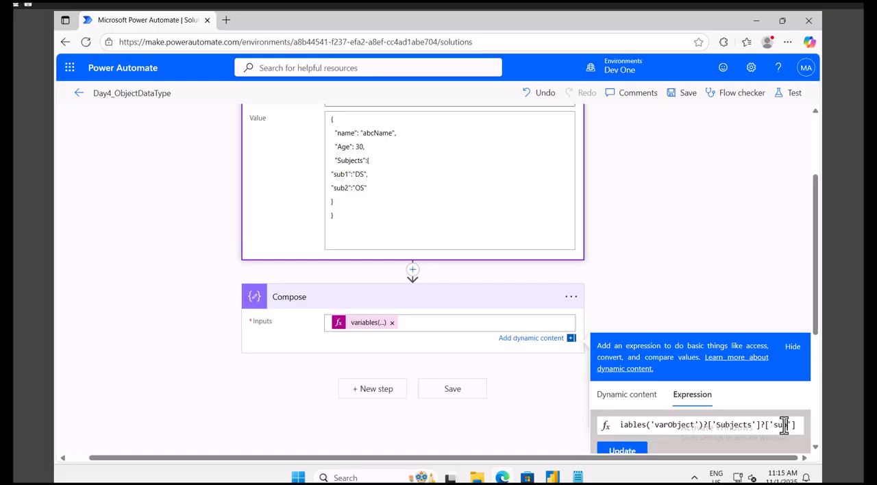
type("b1")
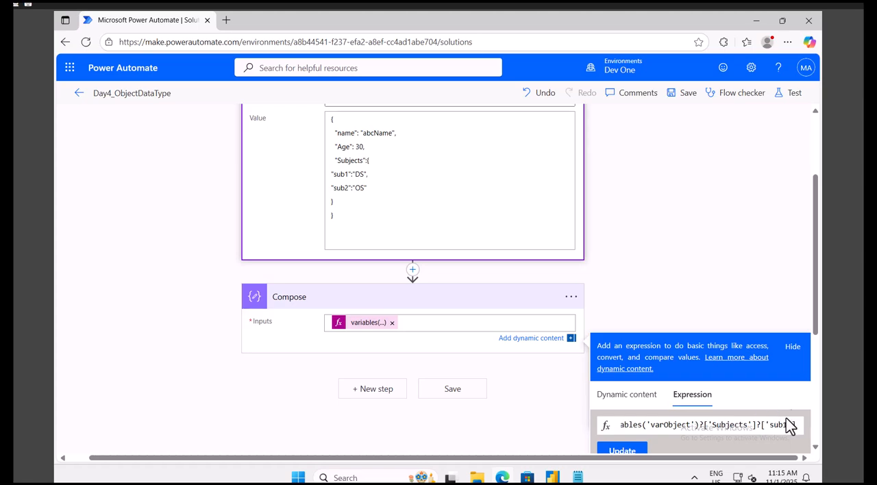
key("BackSpace")
type("2")
left_click(620, 450)
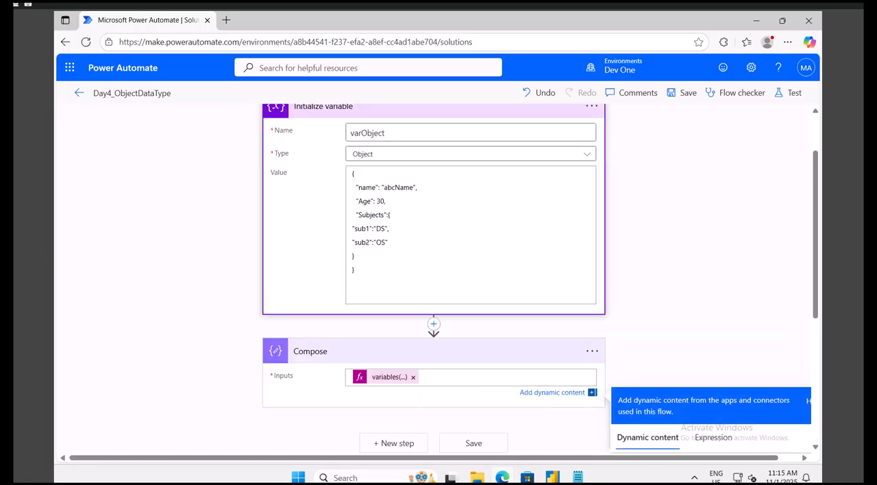
Save and test the flow, run it, and check the Compose action's run output for the sub2 property.
left_click(790, 94)
left_click(637, 441)
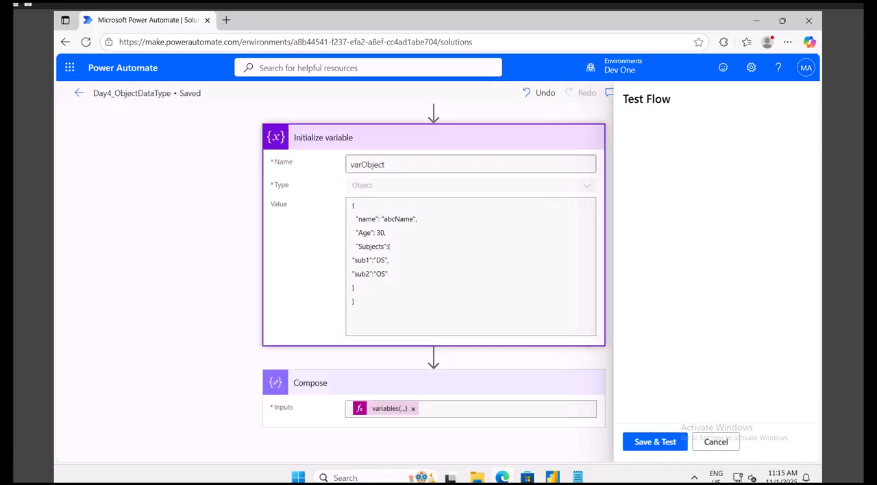
left_click(661, 442)
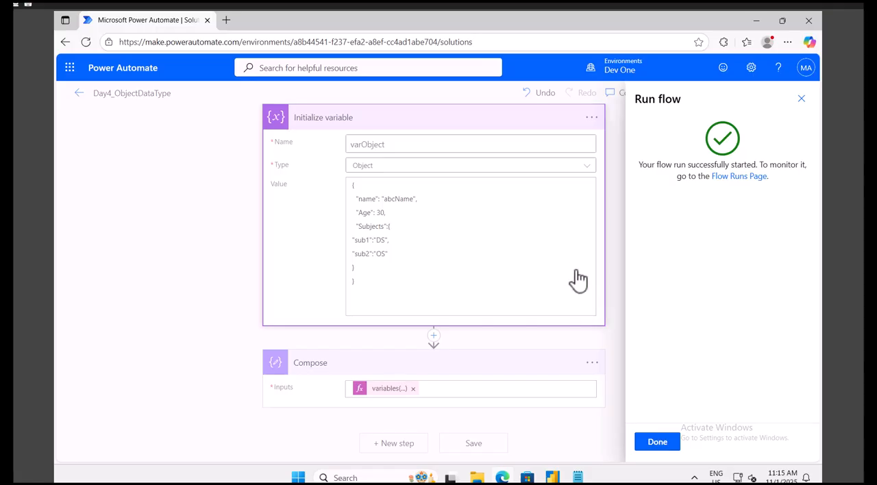
left_click(655, 442)
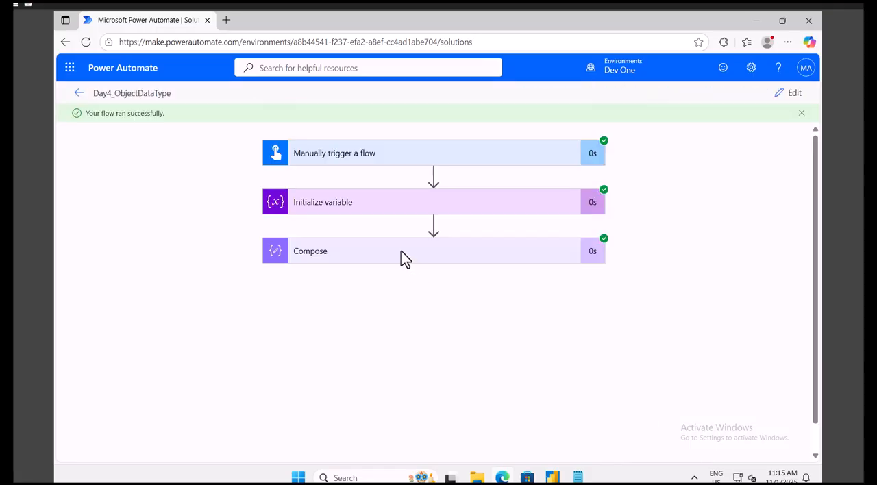
left_click(376, 254)
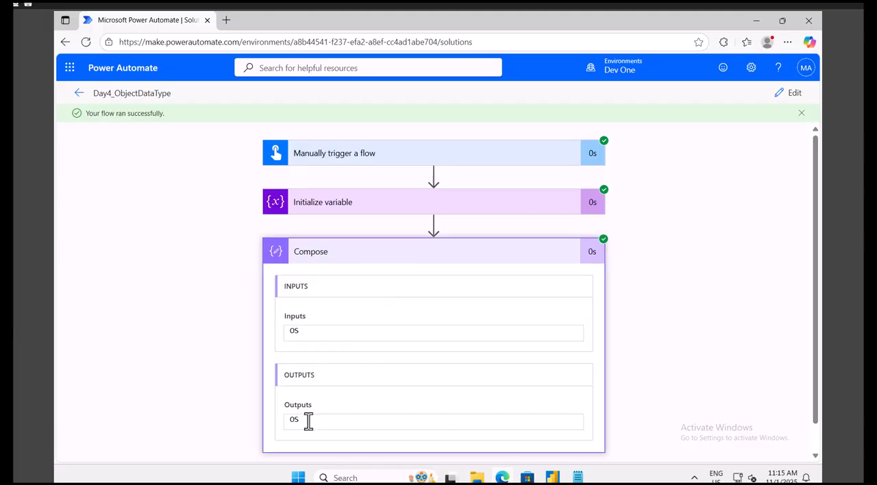
double_click(290, 418)
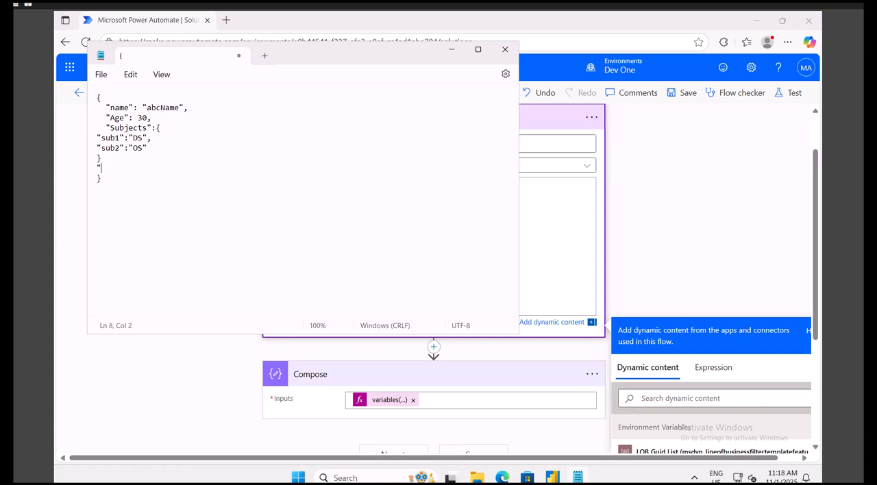
Add the property "RollNo":5 after the nested Subjects object in the Notepad JSON.
type("RollNo\":5")
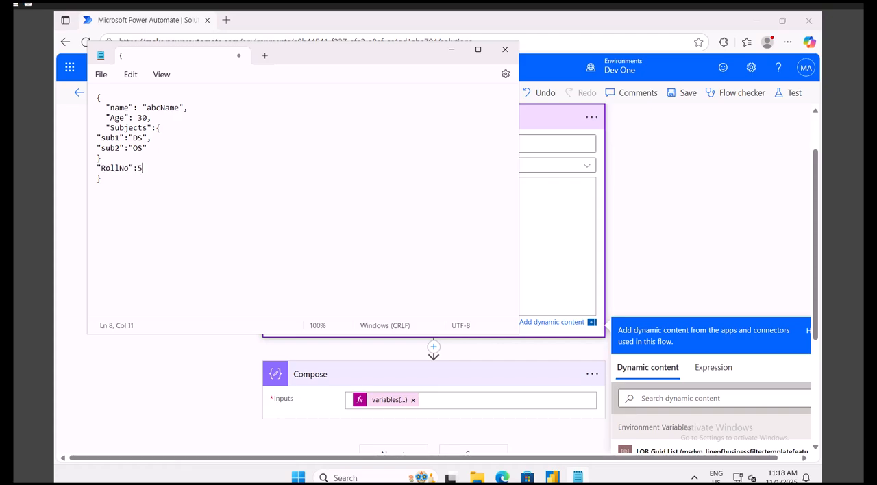